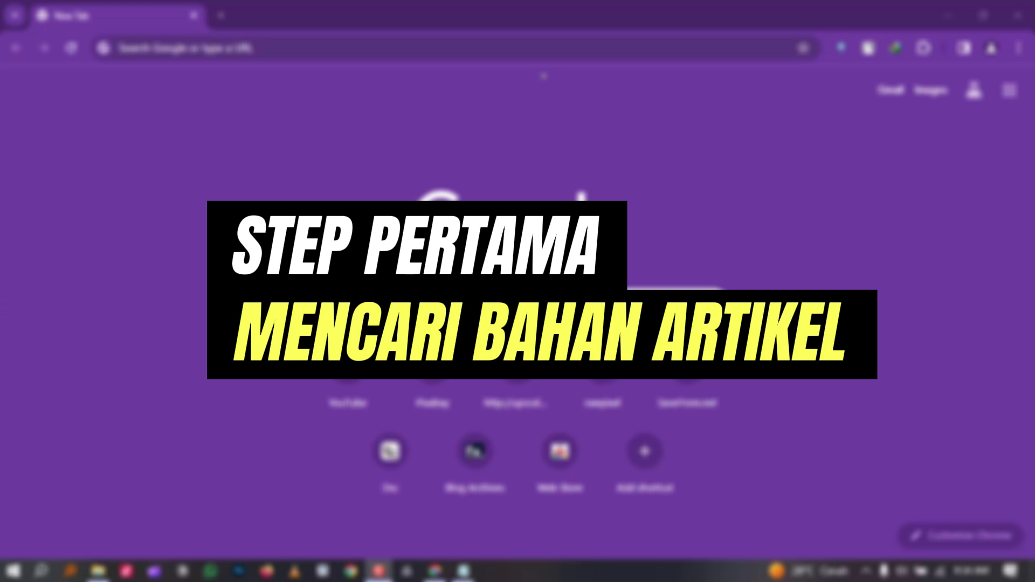
# Step: Rerun the Google search for 'cinematic' and scroll the results to the ZenCreator cinematic-video article
pyautogui.click(503, 43)
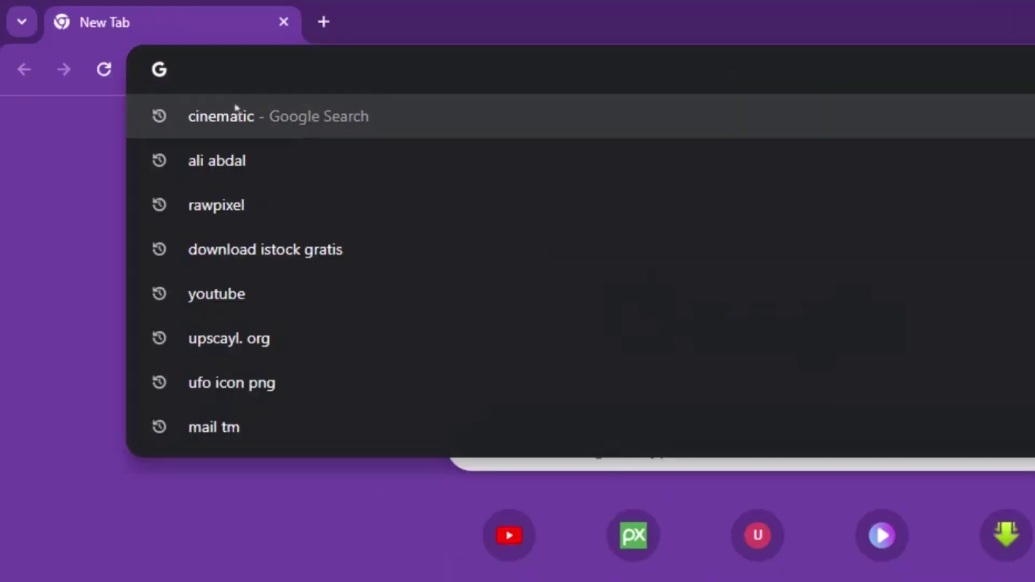
pyautogui.click(237, 110)
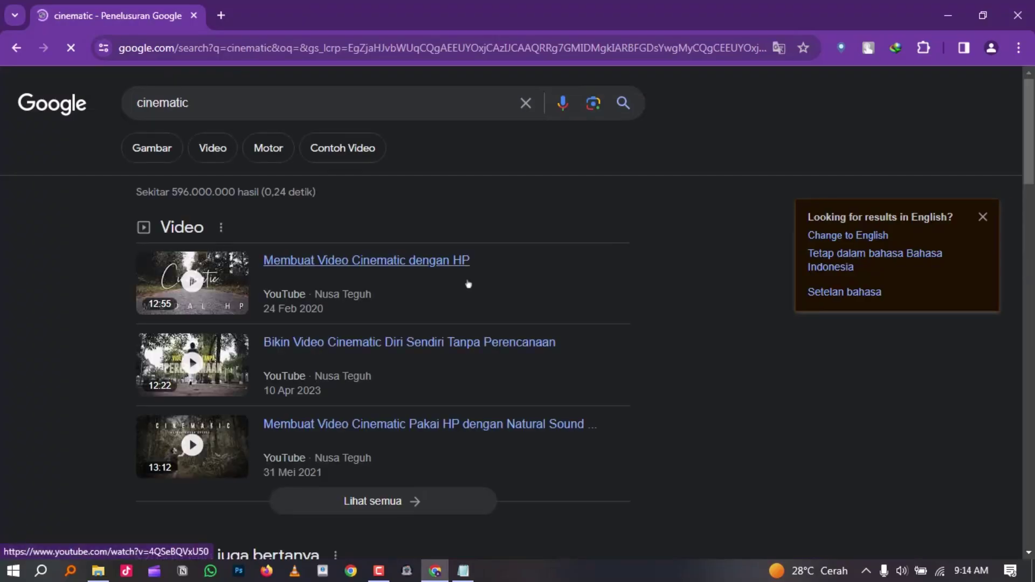
pyautogui.scroll(-7, 468, 280)
pyautogui.scroll(-1, 468, 284)
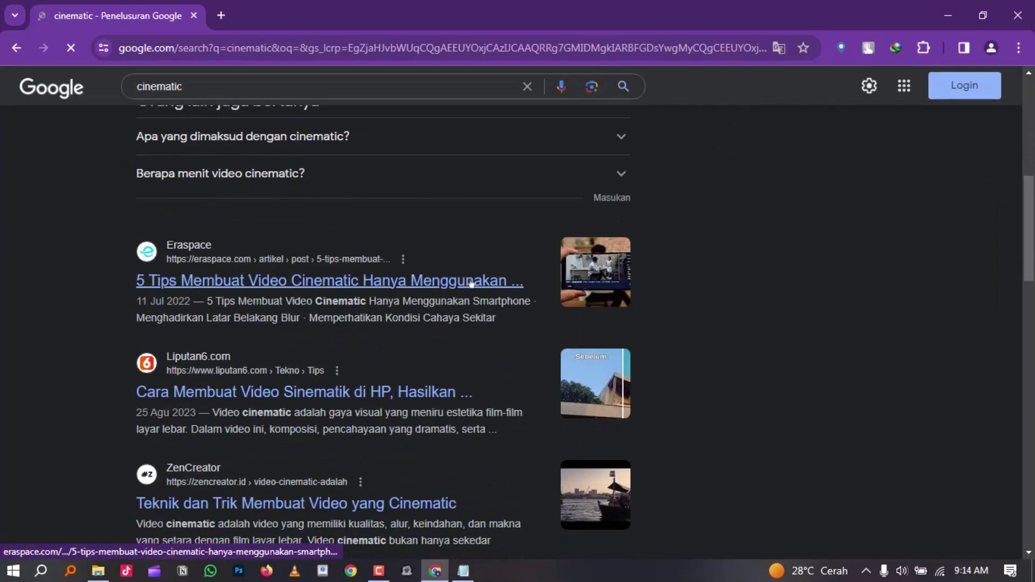
pyautogui.scroll(-3, 472, 284)
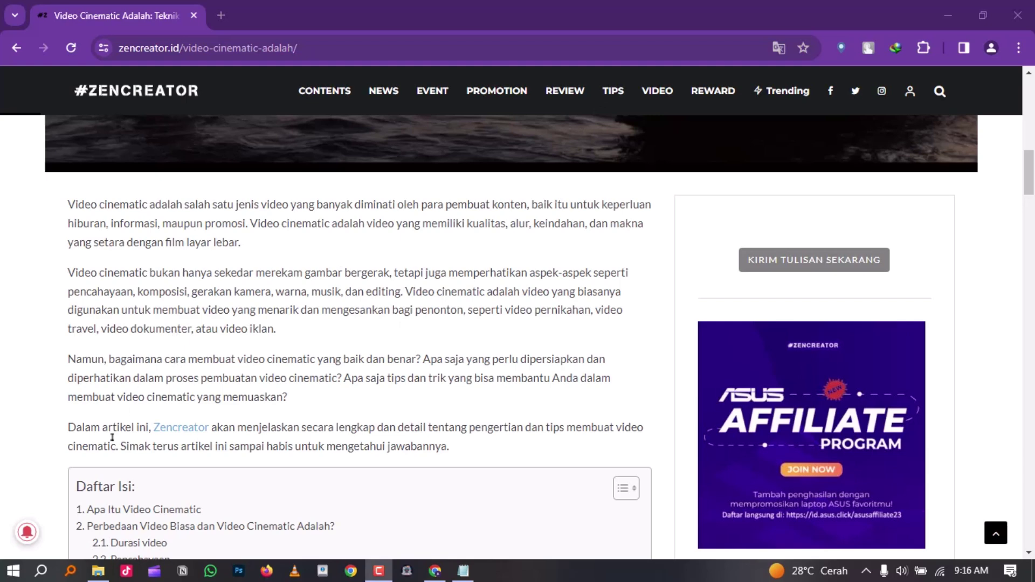
# Step: Snip the article's first three paragraphs with Snipping Tool
pyautogui.press('super+s')
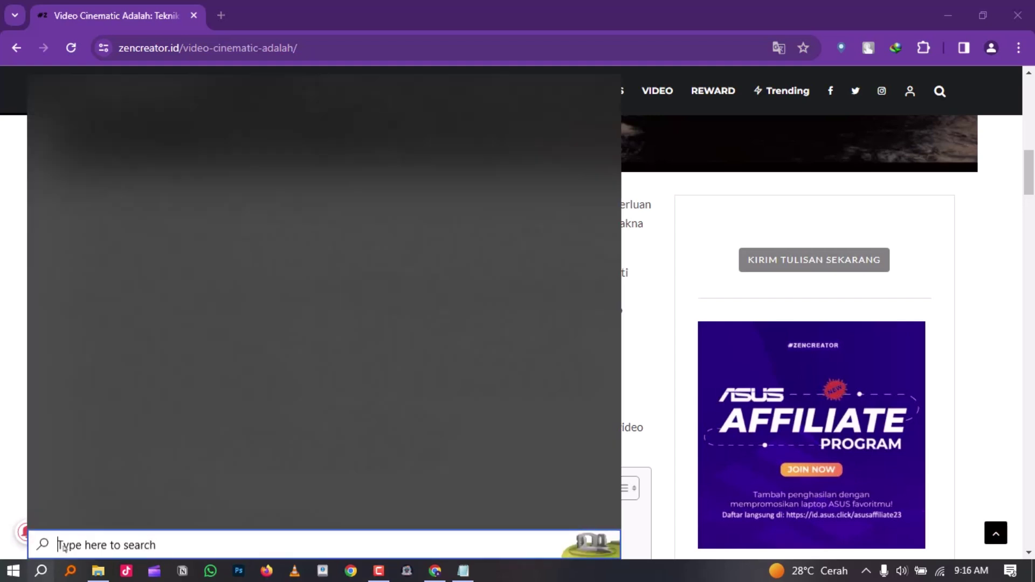
pyautogui.click(171, 288)
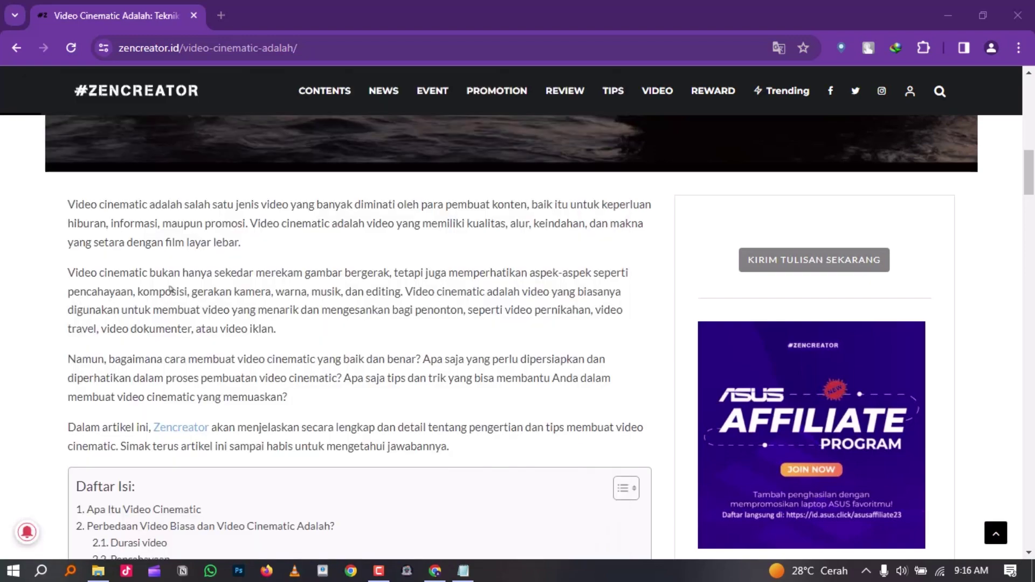
pyautogui.click(554, 229)
pyautogui.moveTo(53, 193); pyautogui.dragTo(633, 394)
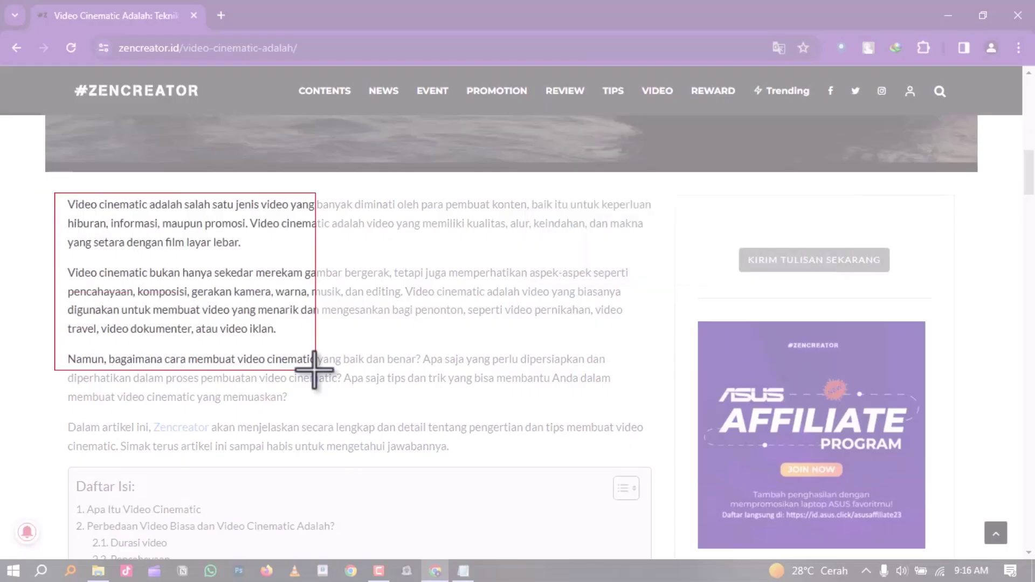
# Step: Save the snip as '1' in the 1. CAPCUT > p59. Match Cut folder
pyautogui.click(18, 81)
pyautogui.click(51, 121)
pyautogui.doubleClick(273, 203)
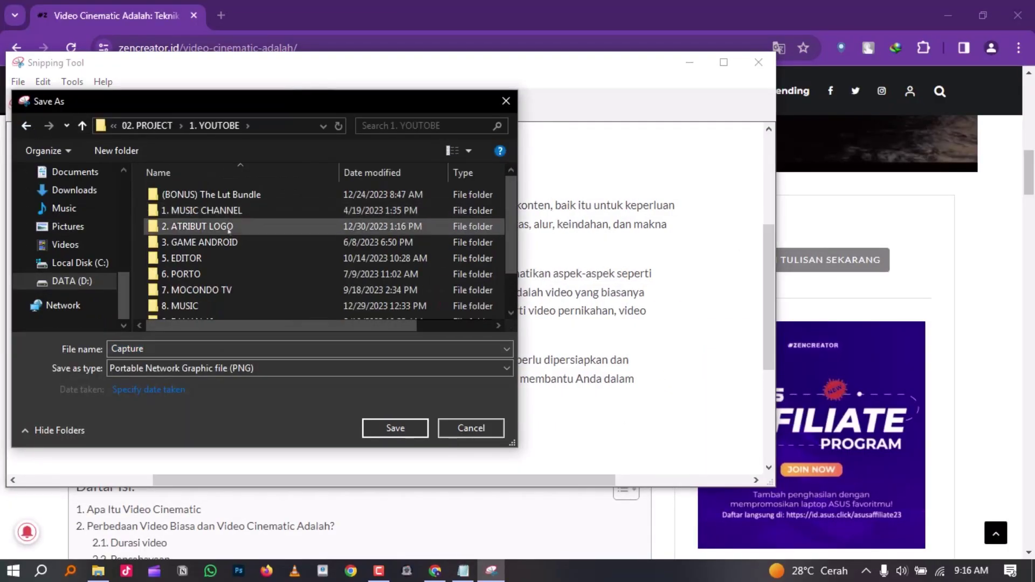
pyautogui.doubleClick(219, 245)
pyautogui.doubleClick(208, 175)
pyautogui.write('1')
pyautogui.press('Return')
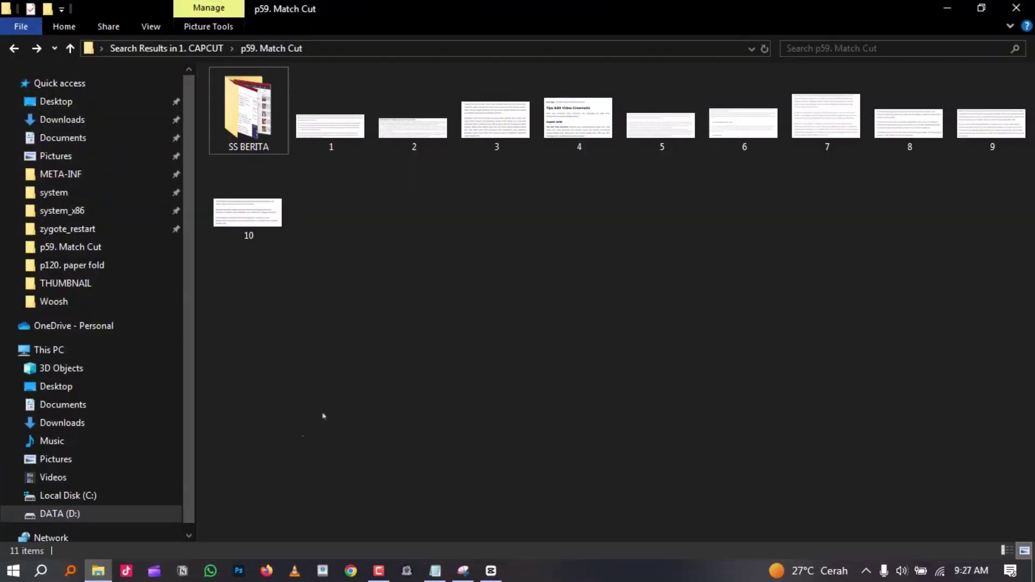
# Step: Select screenshots 1 through 10 in Explorer and drag them over to CapCut
pyautogui.click(331, 124)
pyautogui.keyDown('shift'); pyautogui.click(248, 212); pyautogui.keyUp('shift')
pyautogui.moveTo(248, 213)
pyautogui.mouseDown()
pyautogui.moveTo(486, 490)
pyautogui.moveTo(489, 573)
pyautogui.mouseUp()
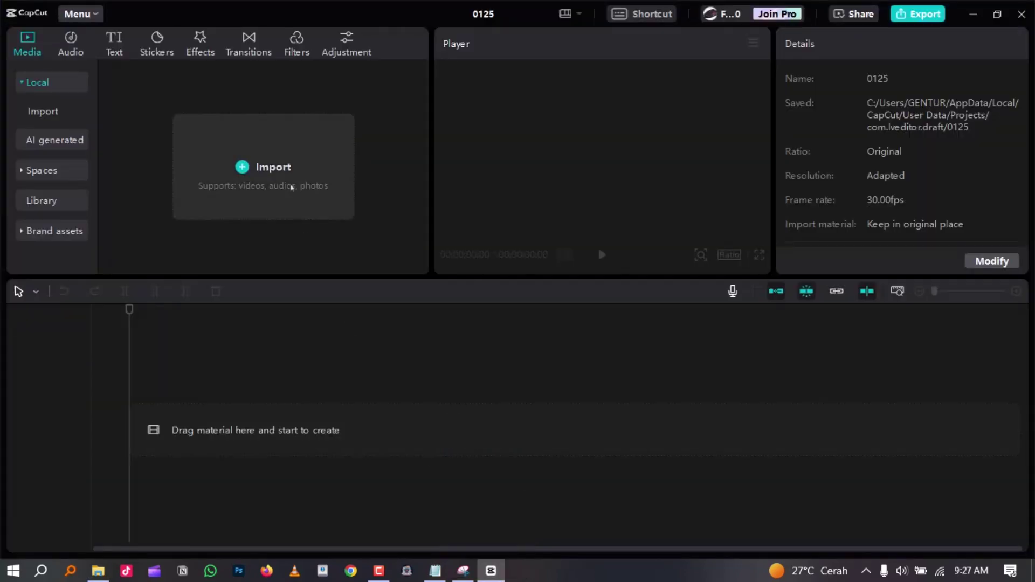
# Step: Import the ten screenshots into Media and place them on the timeline in order
pyautogui.moveTo(282, 190); pyautogui.dragTo(291, 186)
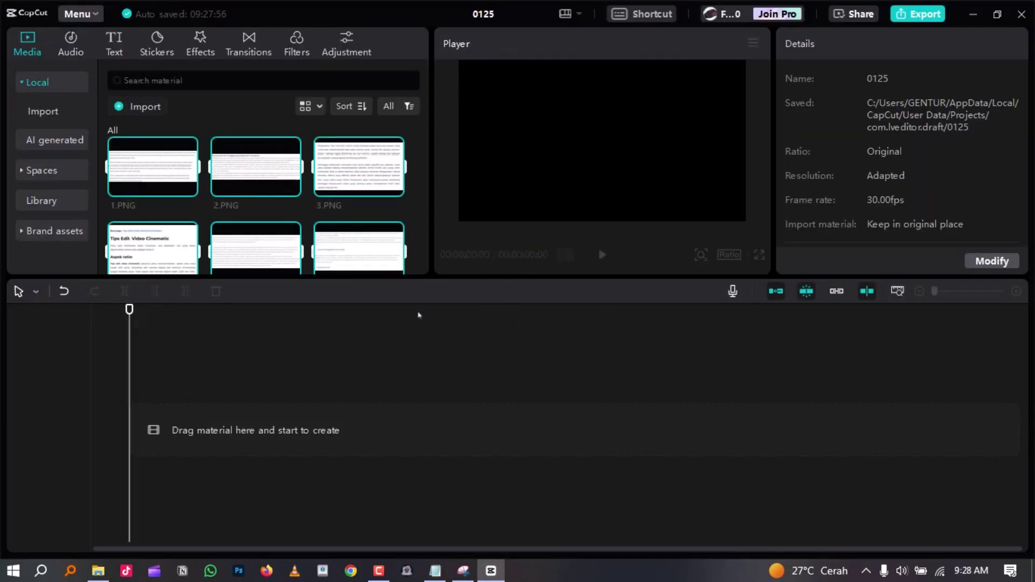
pyautogui.click(409, 337)
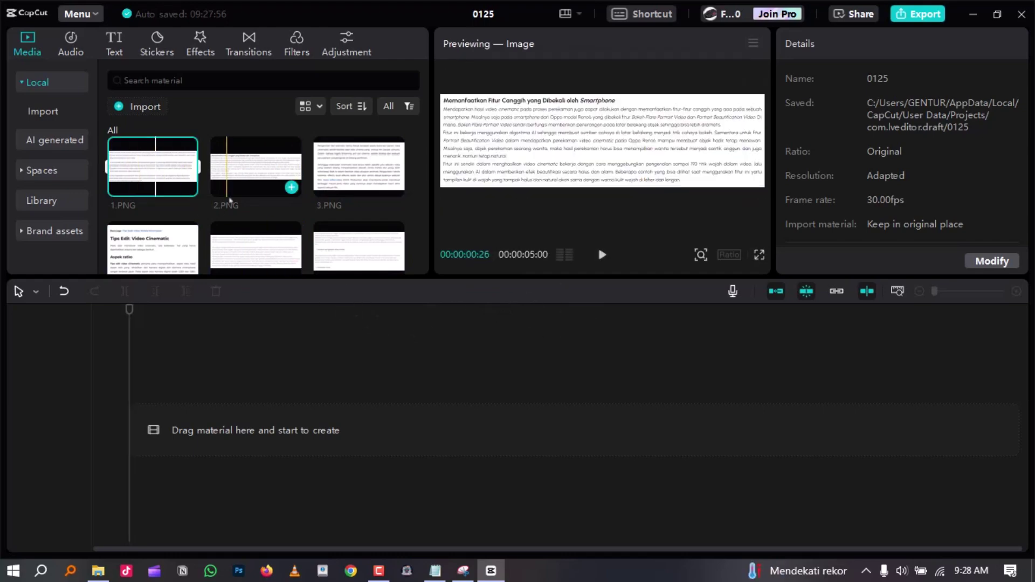
pyautogui.scroll(-4, 180, 226)
pyautogui.moveTo(180, 226); pyautogui.dragTo(208, 427)
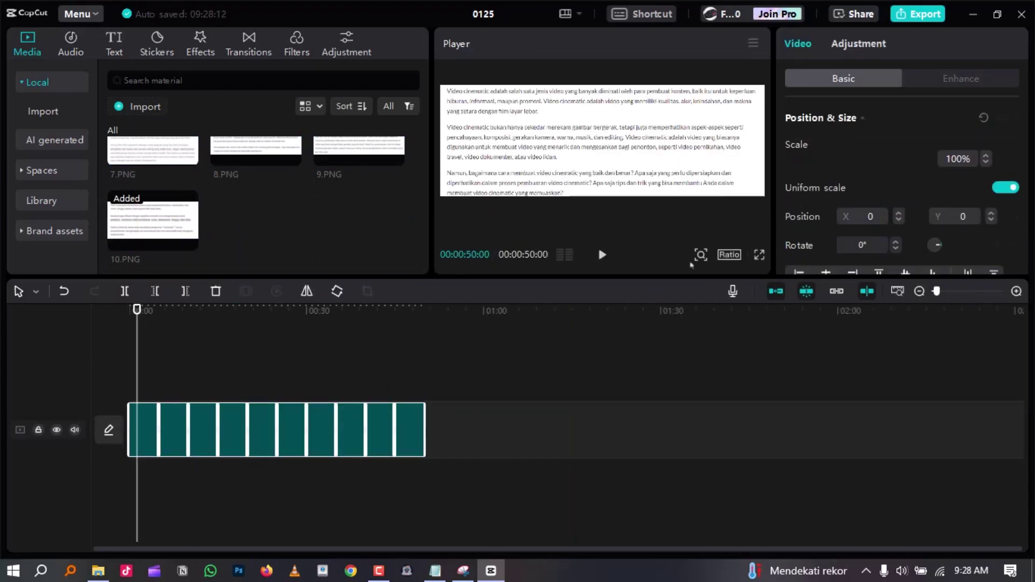
# Step: Set the project aspect ratio to 16:9
pyautogui.click(730, 255)
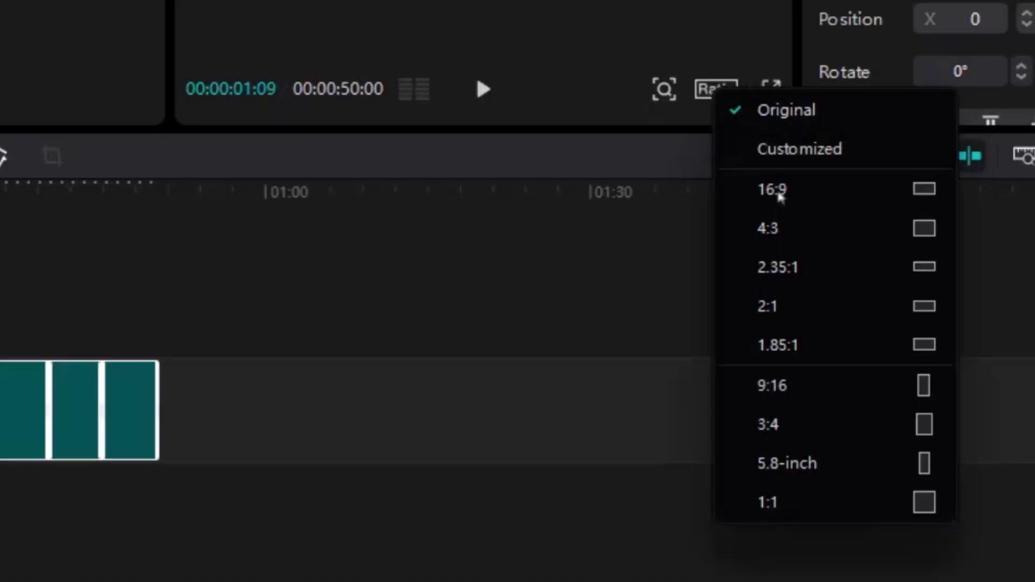
pyautogui.click(780, 194)
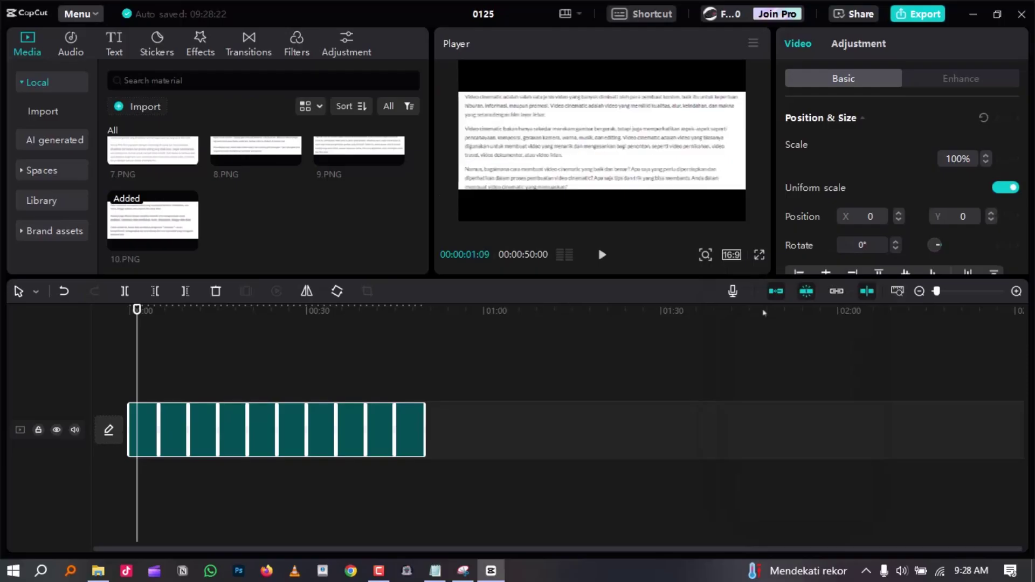
pyautogui.click(173, 380)
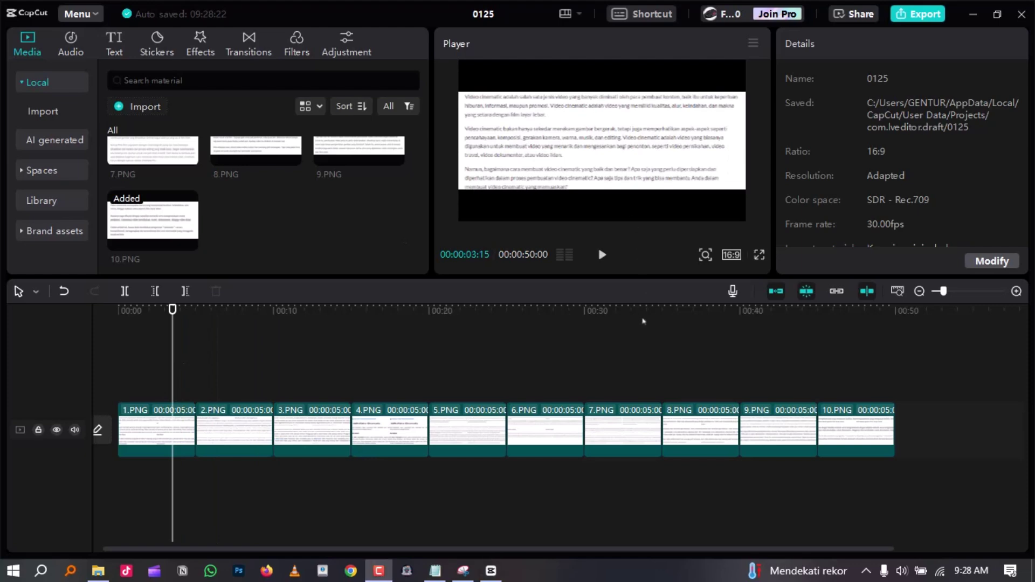
pyautogui.scroll(3, 154, 365)
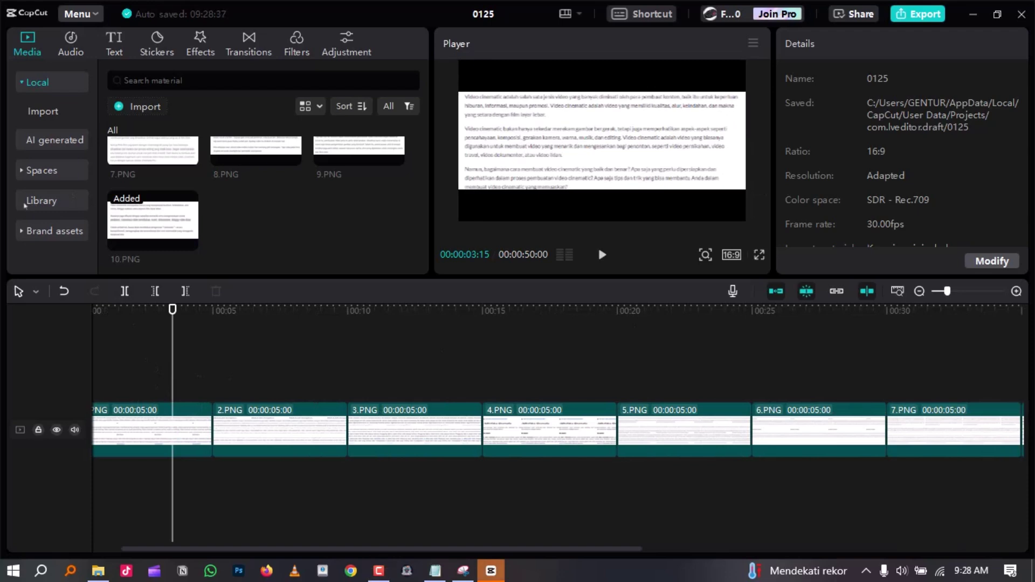
# Step: Place the Camera recording frame green-screen clip from Library above the screenshots
pyautogui.click(24, 204)
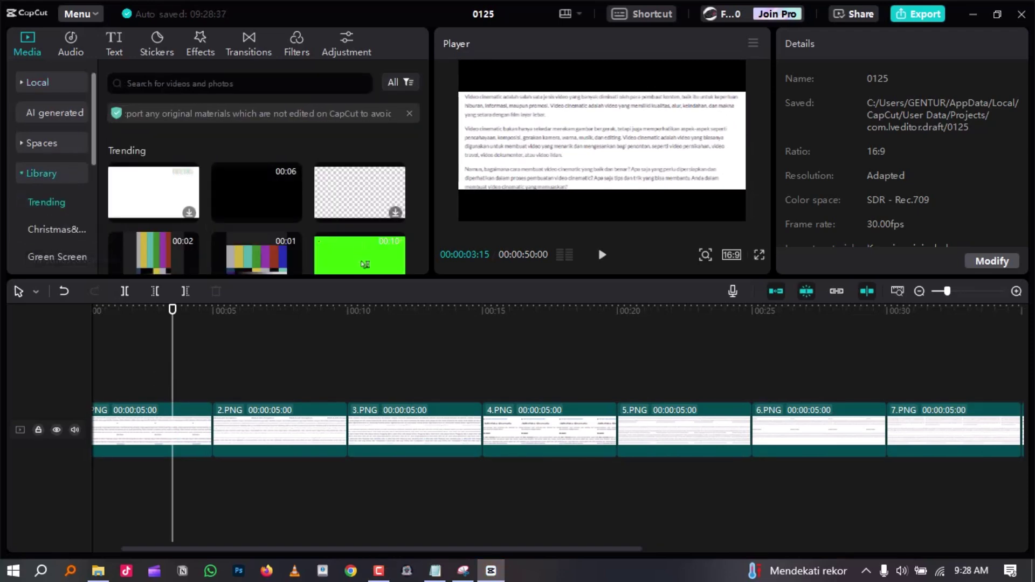
pyautogui.scroll(-2, 372, 258)
pyautogui.moveTo(360, 141)
pyautogui.mouseDown()
pyautogui.moveTo(424, 427)
pyautogui.moveTo(235, 382)
pyautogui.mouseUp()
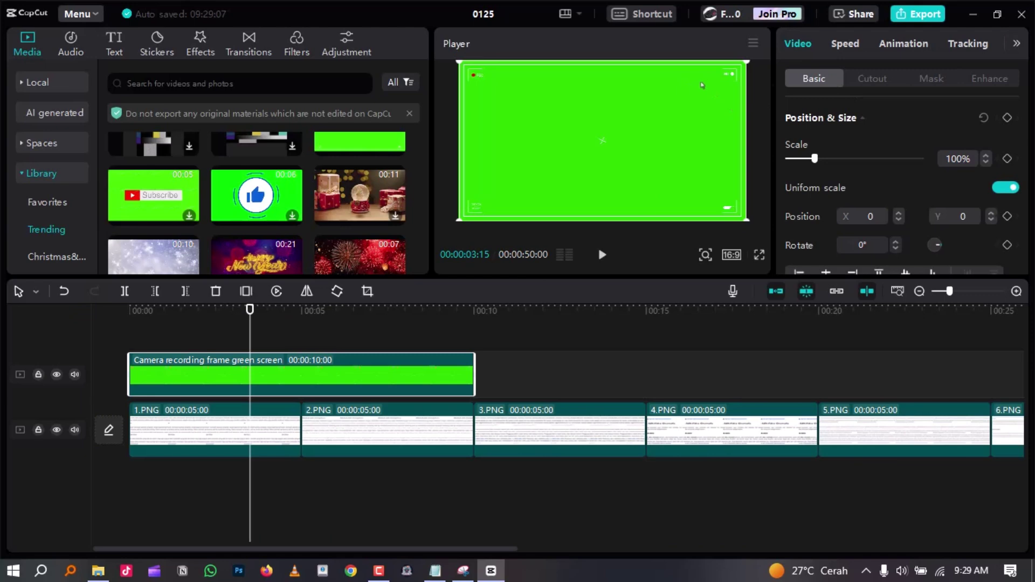
# Step: Squeeze the green clip into a thin strip with a Rectangle mask and paste copies on new tracks
pyautogui.click(923, 79)
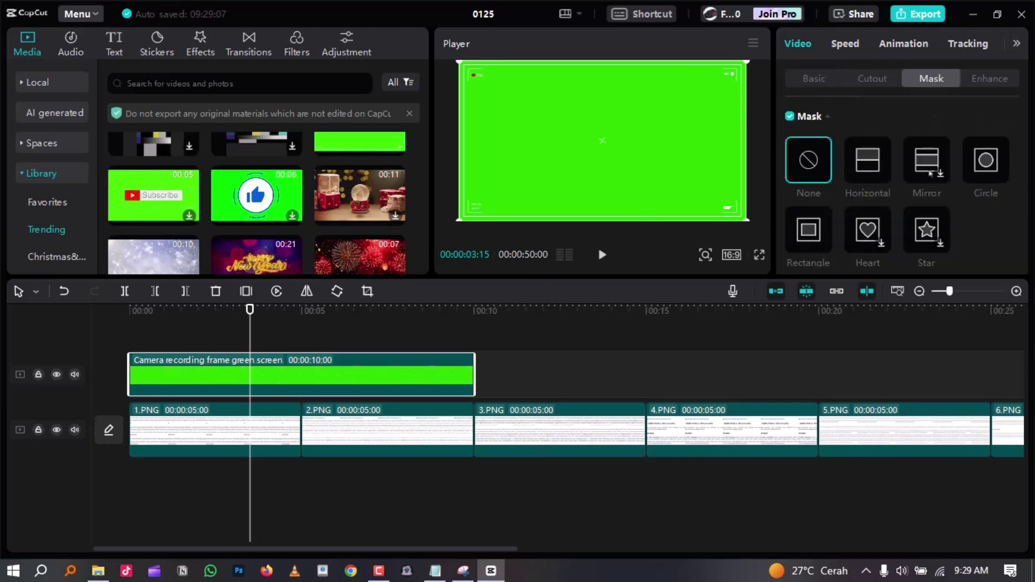
pyautogui.click(808, 229)
pyautogui.moveTo(601, 199); pyautogui.dragTo(608, 151)
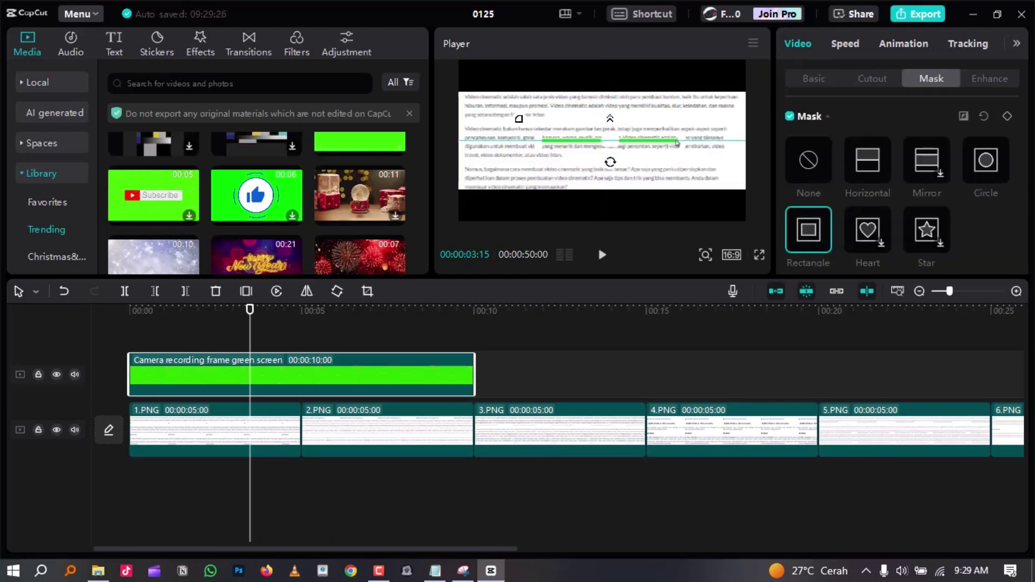
pyautogui.click(608, 155)
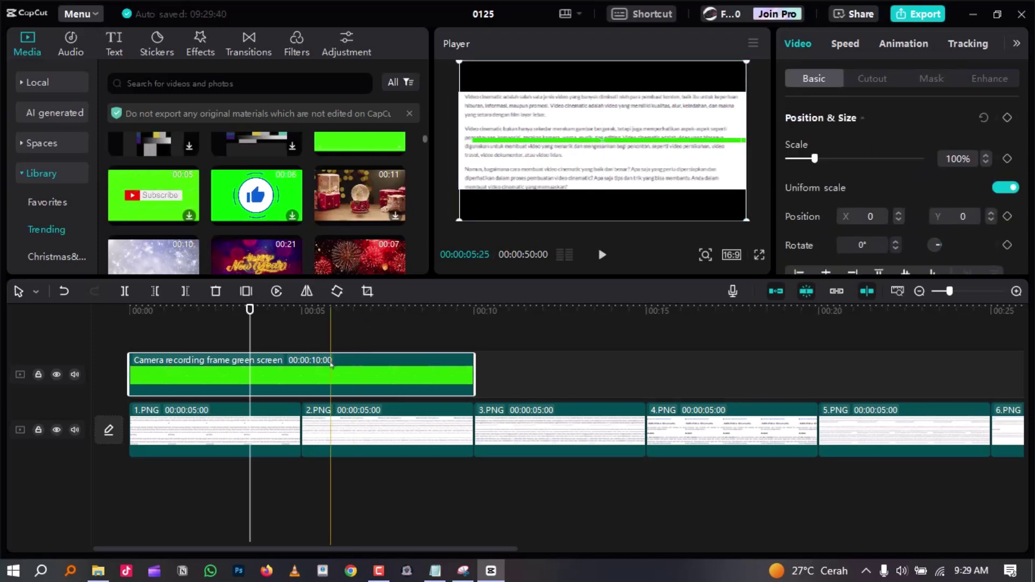
pyautogui.hotkey('ctrl', 'v')
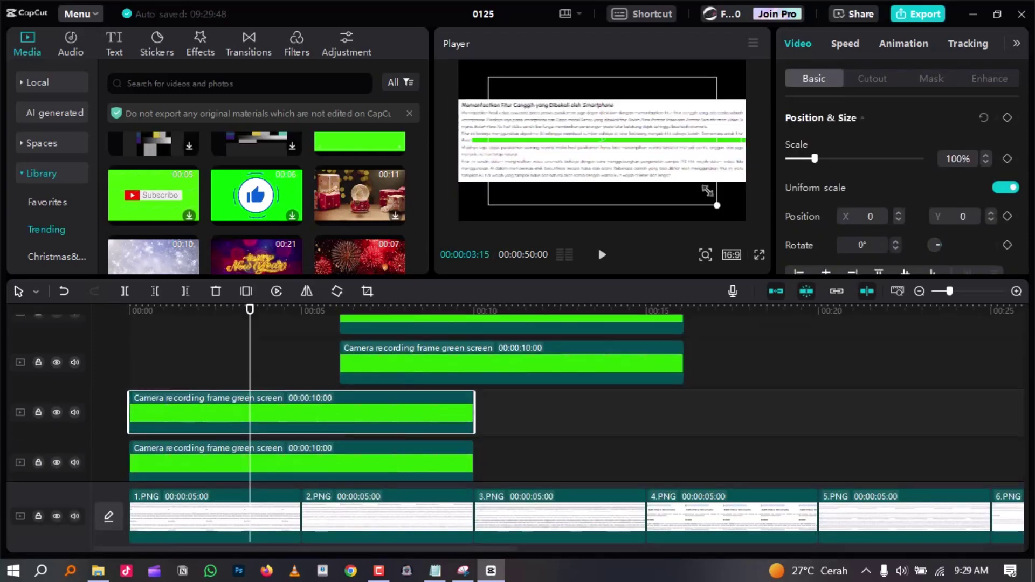
pyautogui.hotkey('ctrl', 'v')
pyautogui.hotkey('ctrl', 'v')
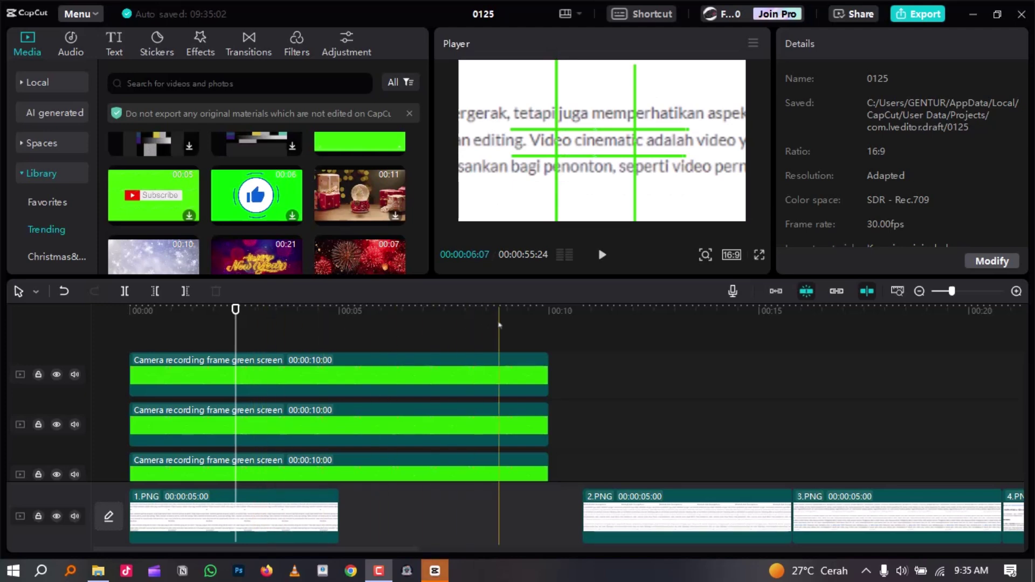
# Step: Group the three green grid clips into Compound clip1 with Alt+G, then select the 1.PNG clip
pyautogui.moveTo(520, 318); pyautogui.dragTo(430, 472)
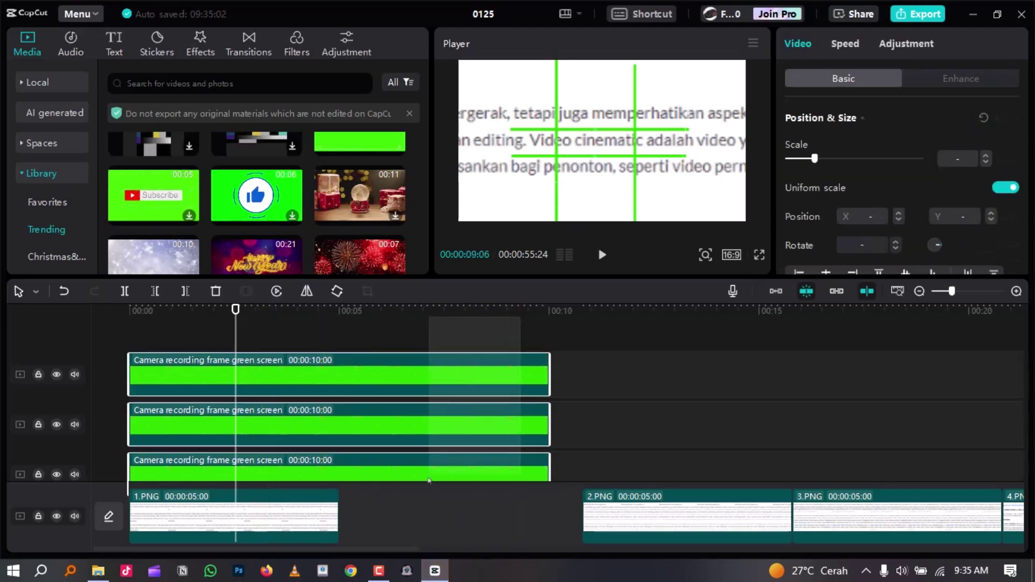
pyautogui.hotkey('alt', 'g')
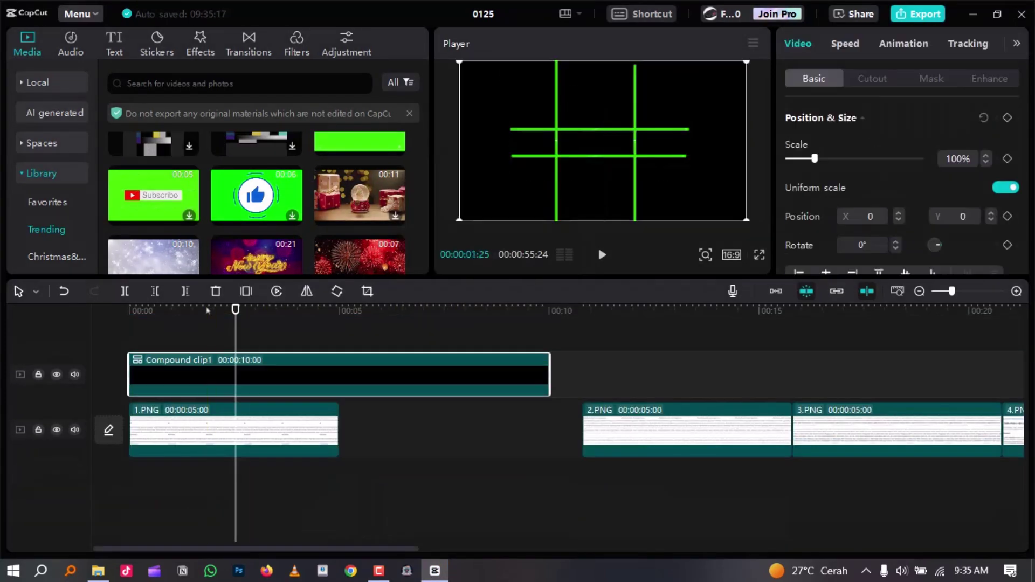
pyautogui.click(207, 310)
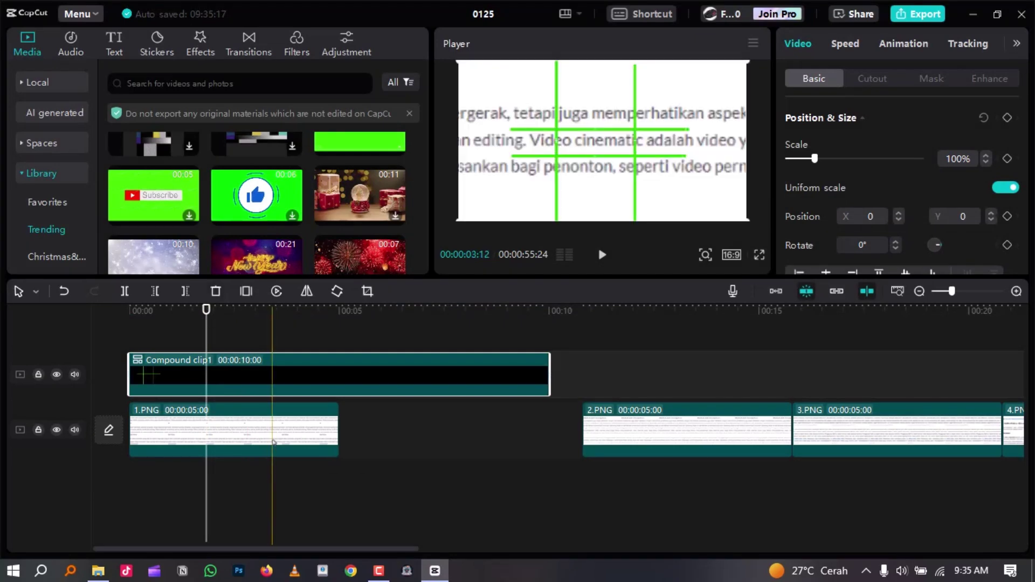
pyautogui.click(274, 441)
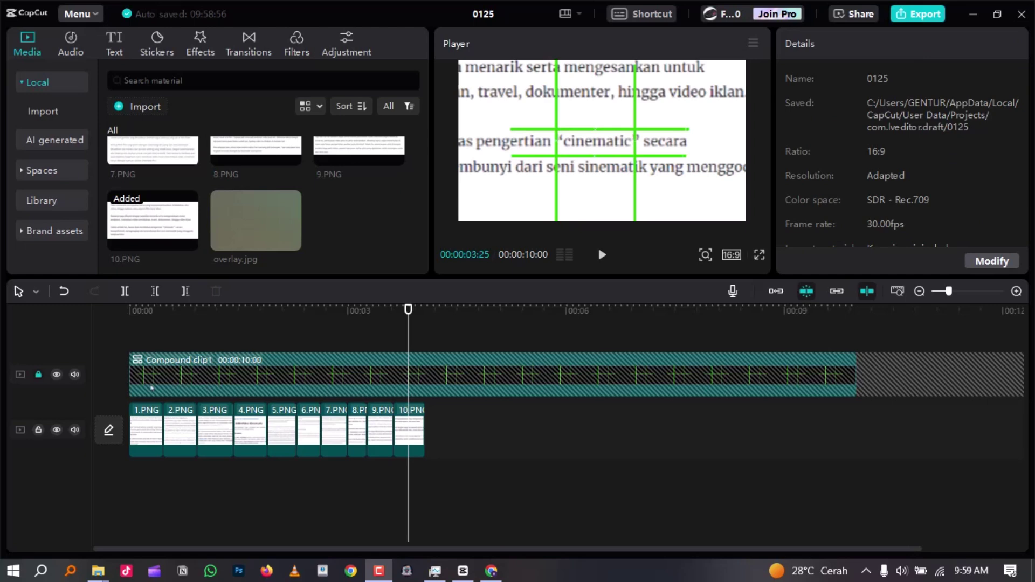
# Step: Hide the green grid track and add overlay.jpg on a new track from the start
pyautogui.click(56, 374)
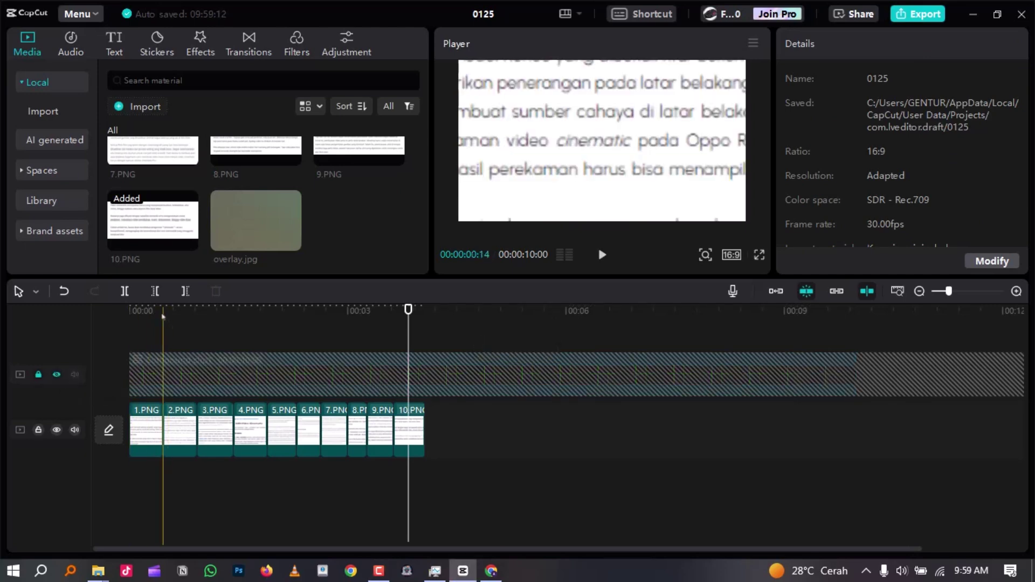
pyautogui.press('Home')
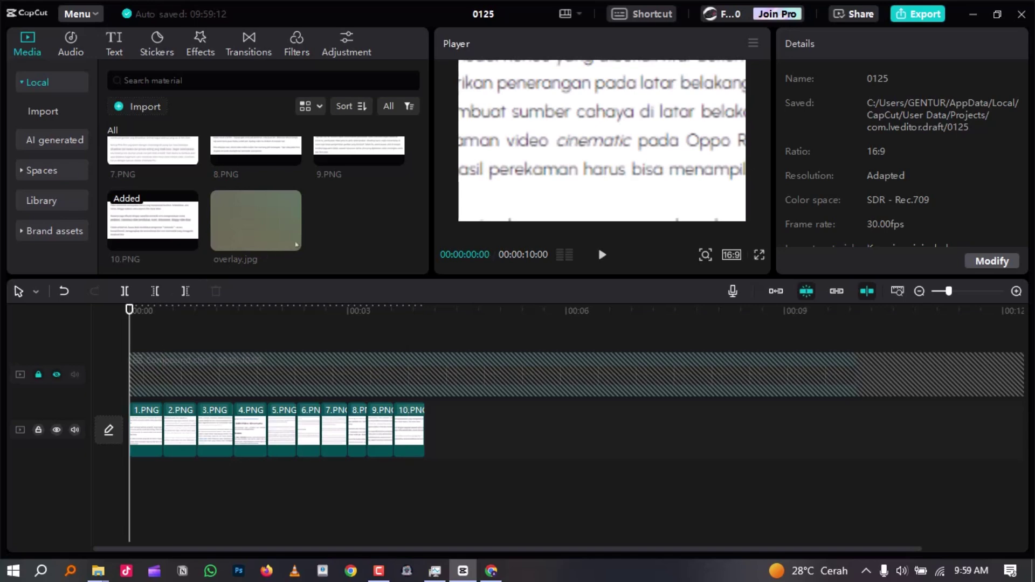
pyautogui.click(292, 244)
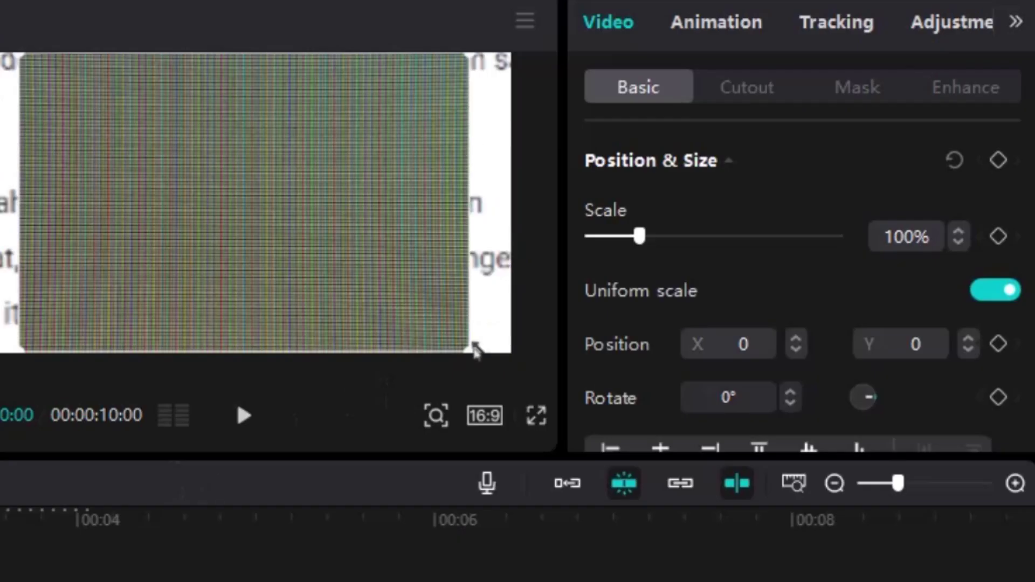
pyautogui.scroll(-5, 891, 180)
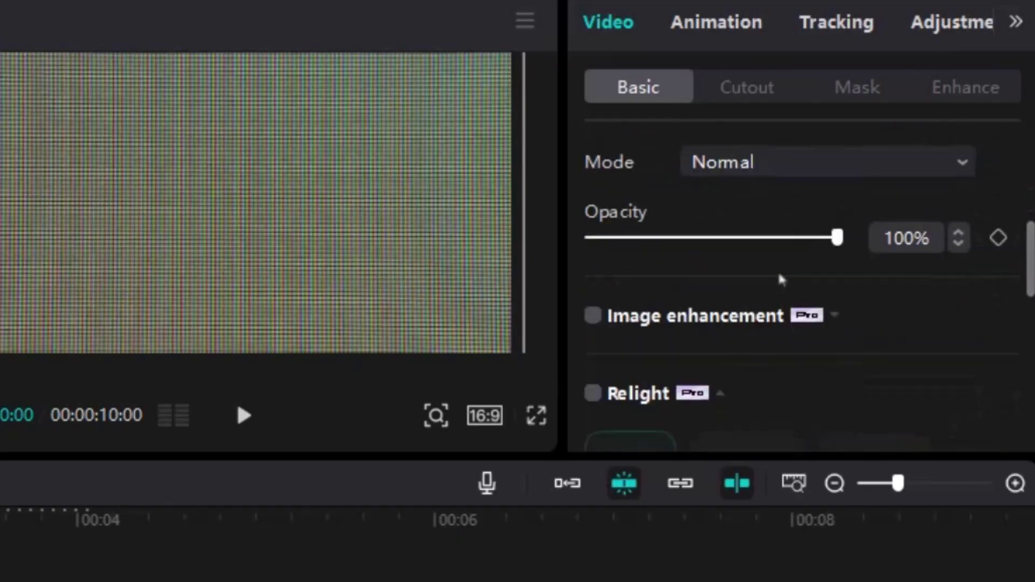
pyautogui.scroll(2, 839, 162)
# Step: Set overlay.jpg's blend mode to Overlay and check the result in full-screen preview
pyautogui.click(876, 172)
pyautogui.click(744, 264)
pyautogui.click(820, 268)
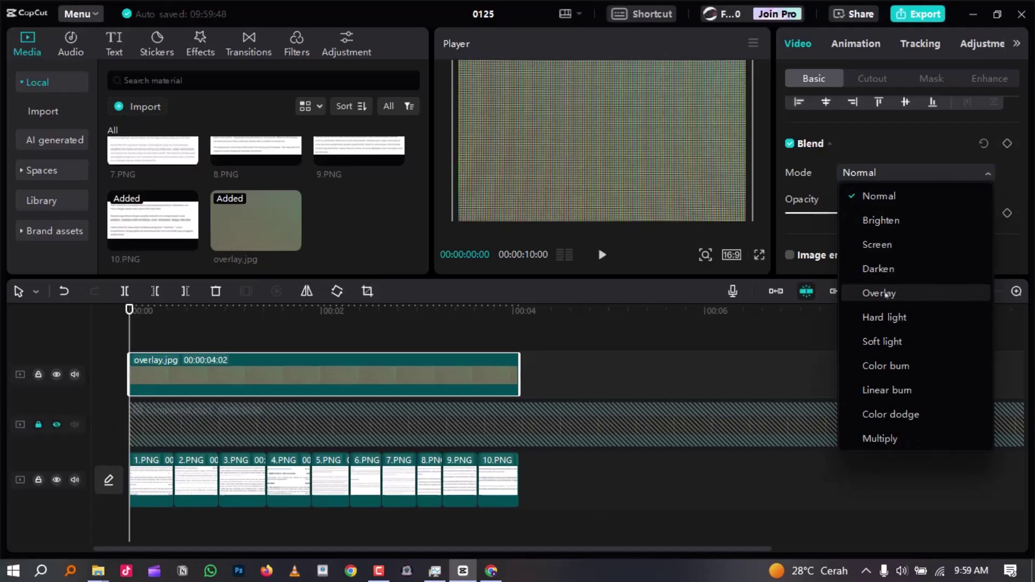
pyautogui.click(771, 487)
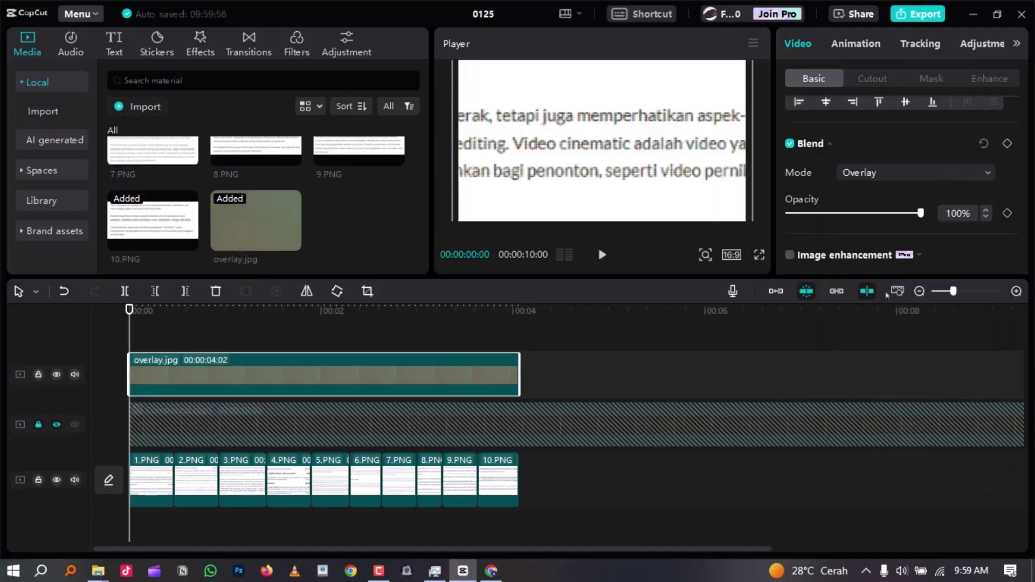
pyautogui.hotkey('ctrl', 'shift', 'f')
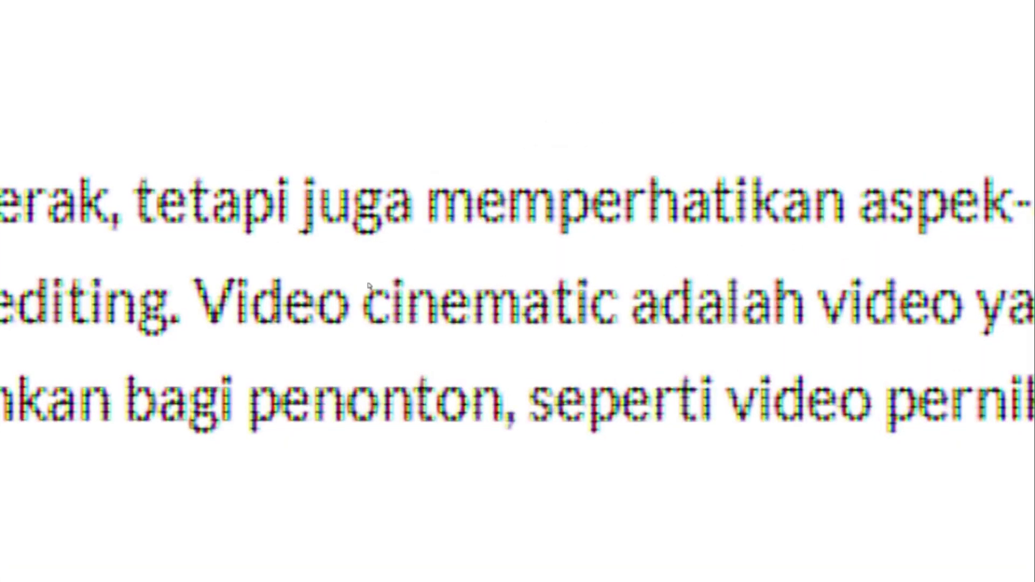
pyautogui.press('Escape')
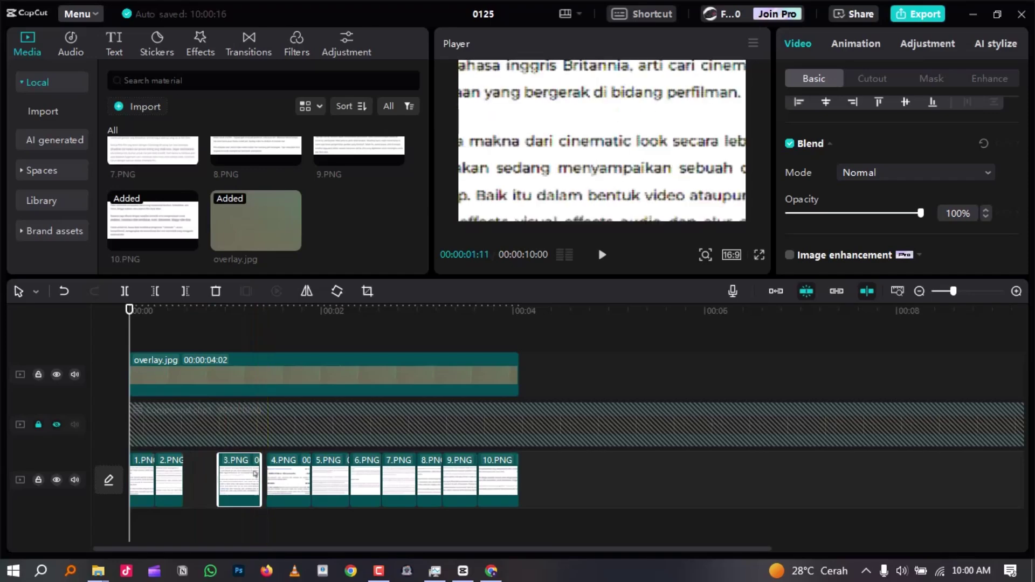
# Step: Slide 3.PNG, 4.PNG, 5.PNG and 6–10.PNG left to remove the gaps, then preview full screen
pyautogui.moveTo(242, 477); pyautogui.dragTo(211, 477)
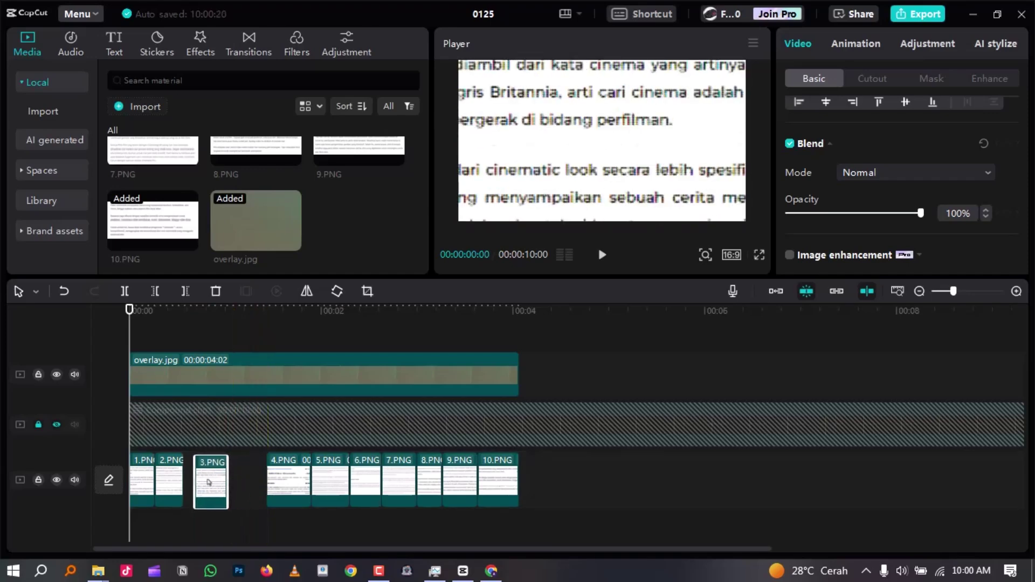
pyautogui.moveTo(294, 477); pyautogui.dragTo(242, 477)
pyautogui.moveTo(330, 478); pyautogui.dragTo(258, 478)
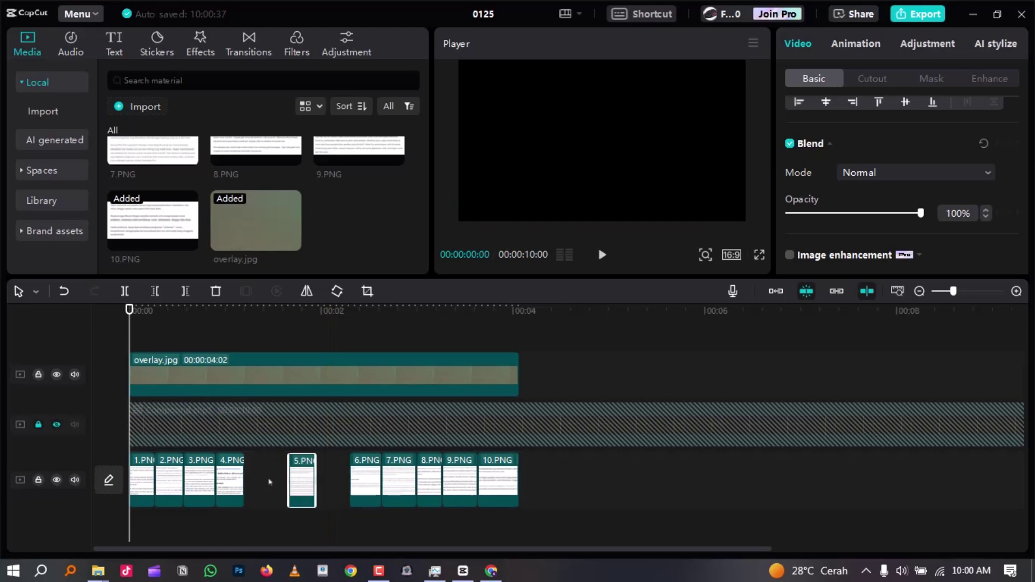
pyautogui.moveTo(512, 478); pyautogui.dragTo(432, 443)
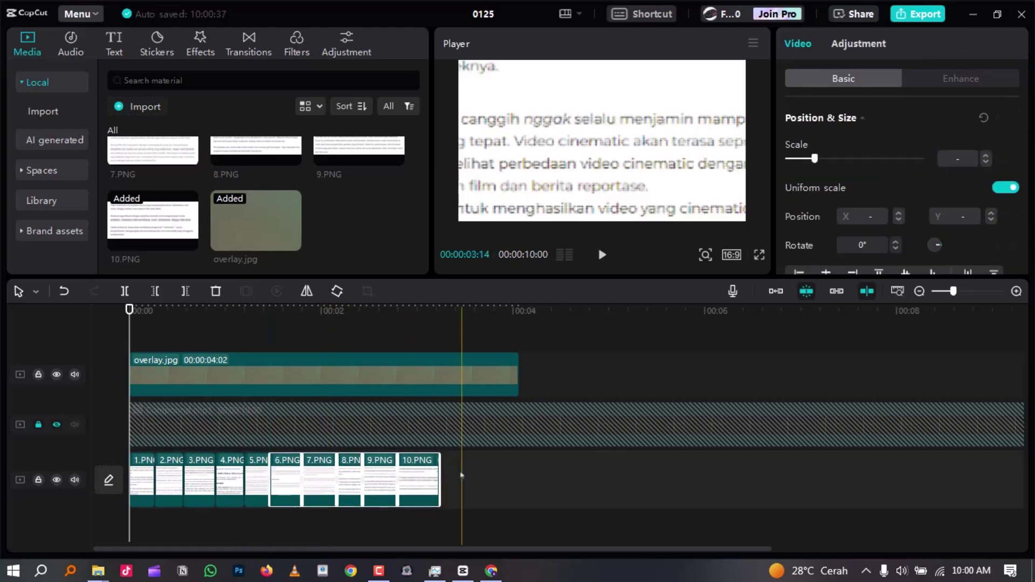
pyautogui.click(465, 474)
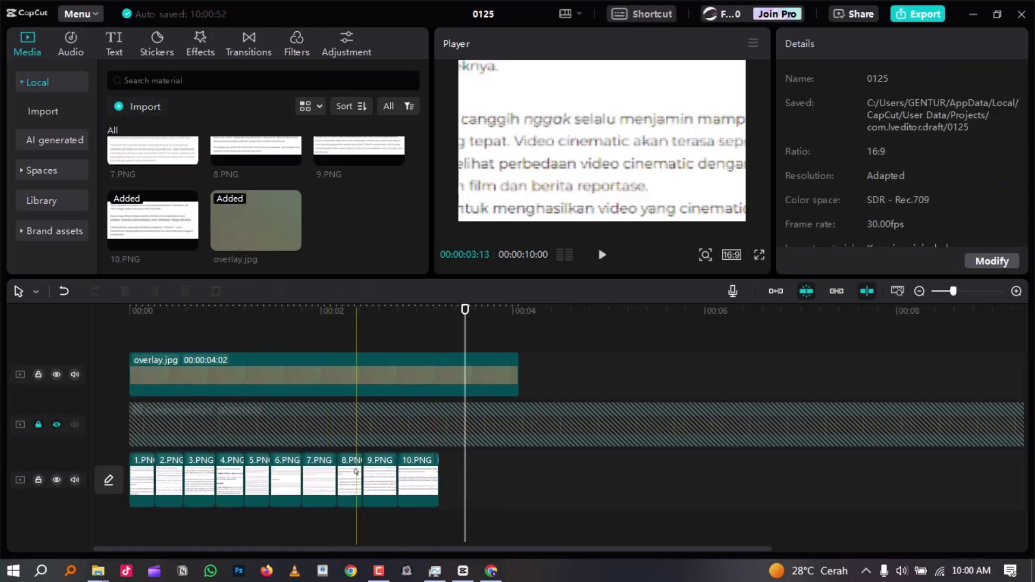
pyautogui.hotkey('ctrl', 'shift', 'f')
pyautogui.press('Escape')
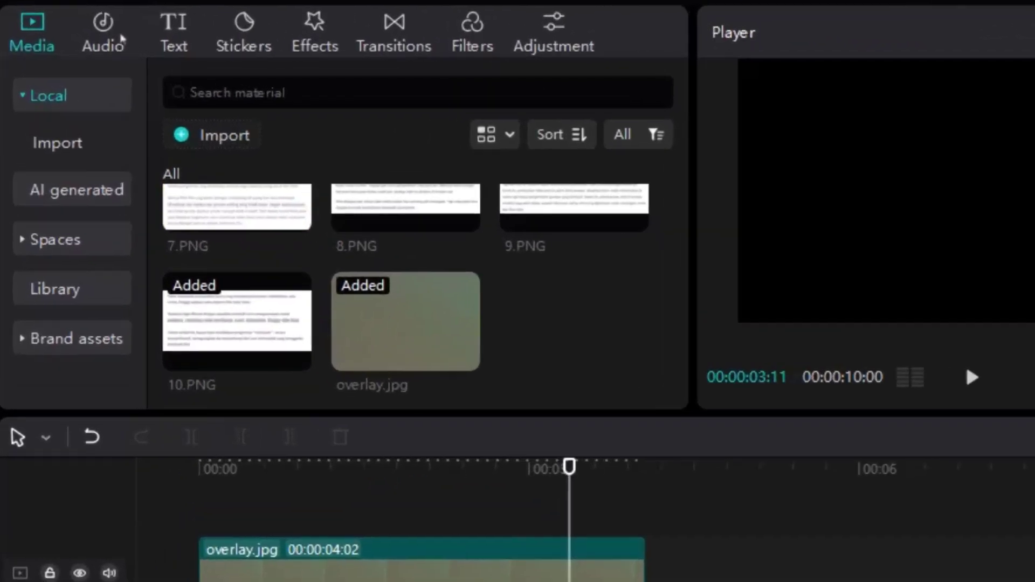
# Step: Add Mass media shutter sound 01 at 00:00 and trim it to end with the screenshots
pyautogui.click(82, 47)
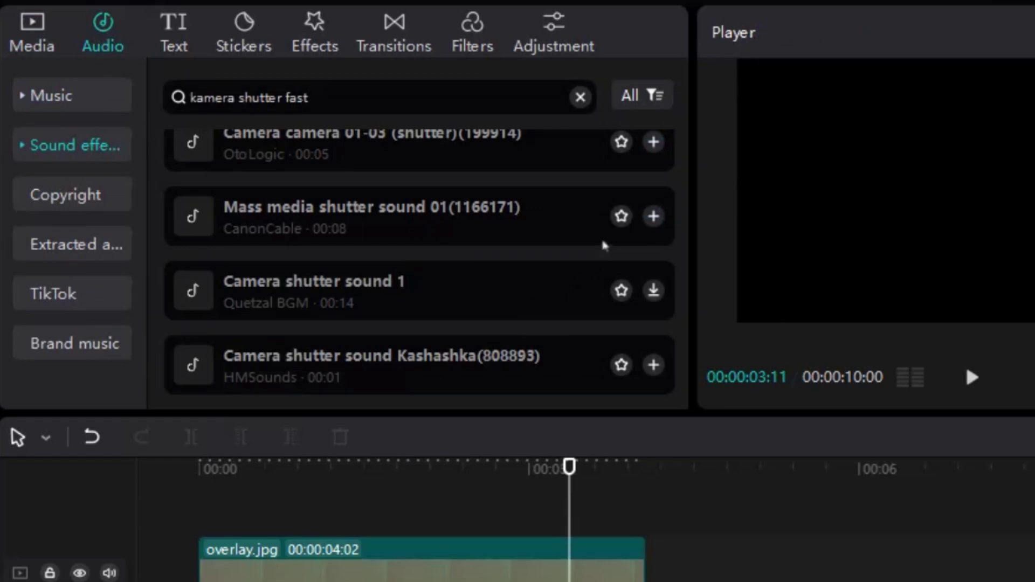
pyautogui.click(654, 218)
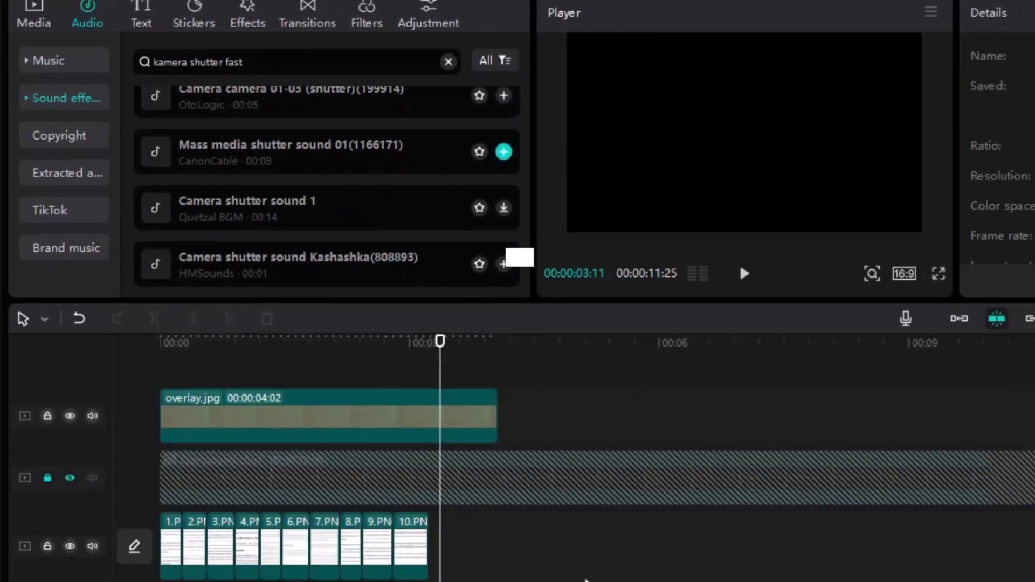
pyautogui.moveTo(620, 561); pyautogui.dragTo(339, 561)
pyautogui.moveTo(860, 558); pyautogui.dragTo(430, 558)
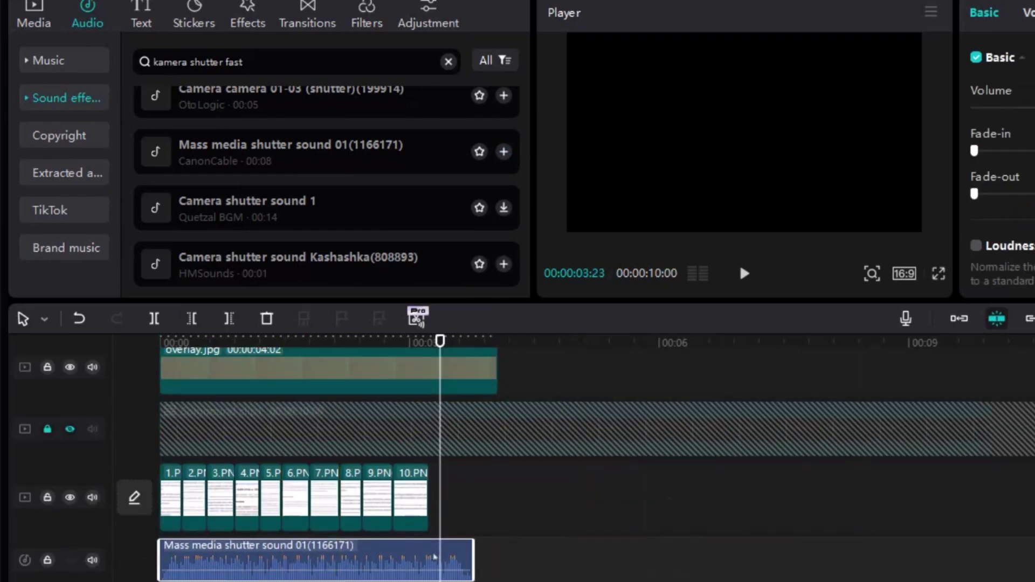
pyautogui.click(246, 342)
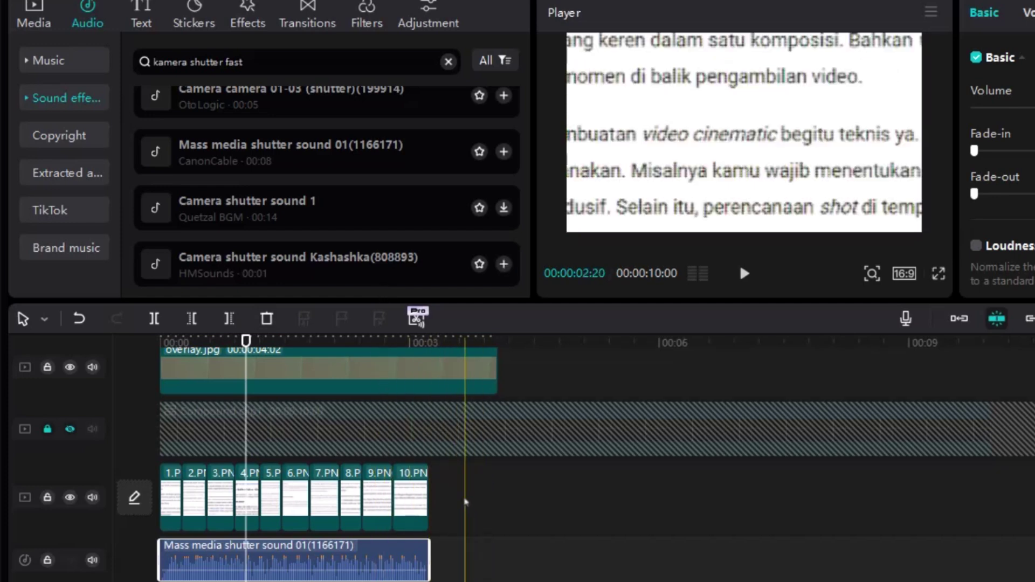
# Step: Merge the ten screenshot clips into Compound clip2 (00:00:03:07) and return the playhead near the start
pyautogui.click(464, 496)
pyautogui.click(164, 500)
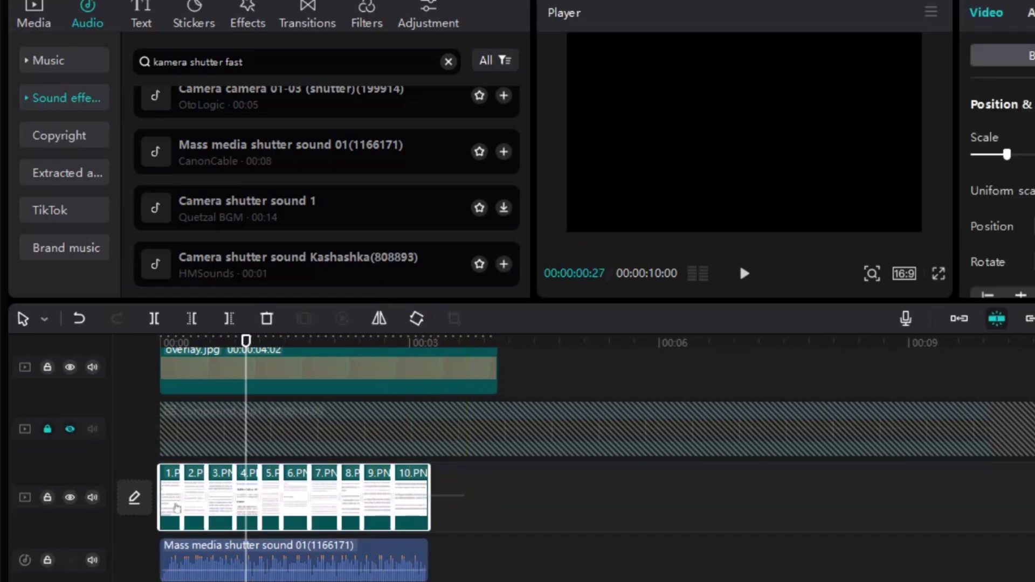
pyautogui.rightClick(202, 495)
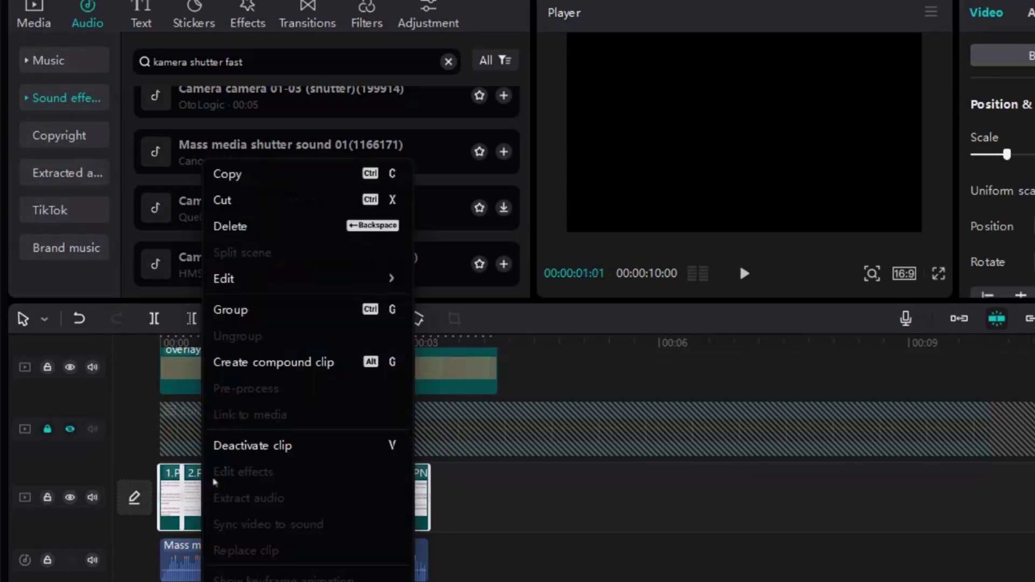
pyautogui.click(258, 362)
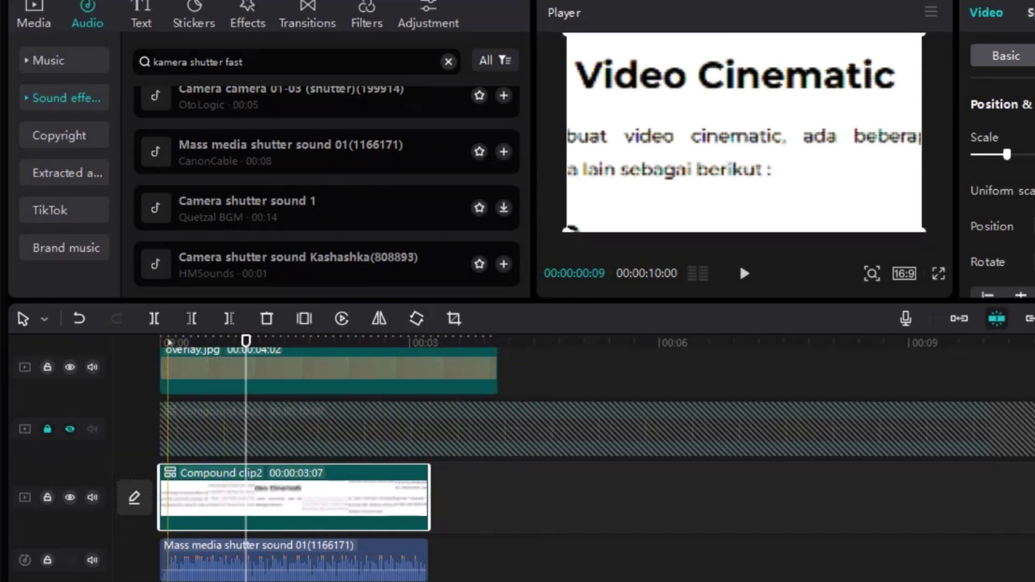
pyautogui.click(167, 342)
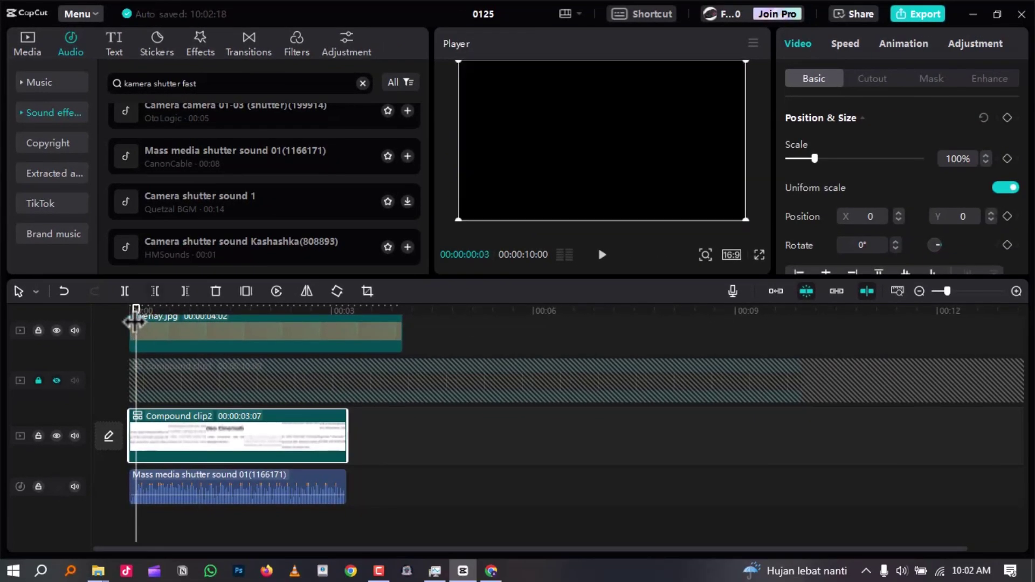
# Step: Keyframe Compound clip2's scale and position at its start, then move the playhead near its end
pyautogui.click(125, 310)
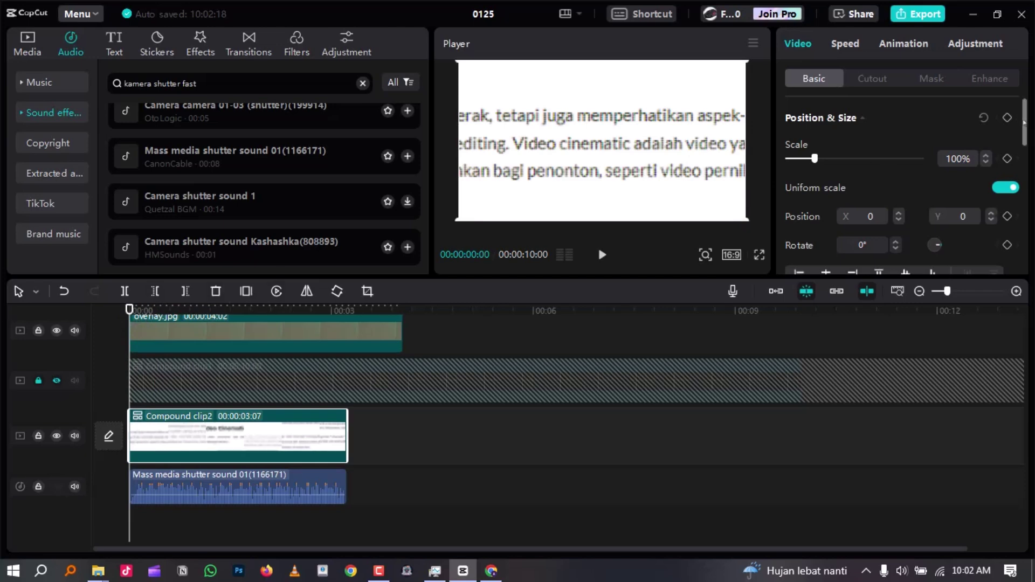
pyautogui.click(1007, 117)
pyautogui.click(347, 310)
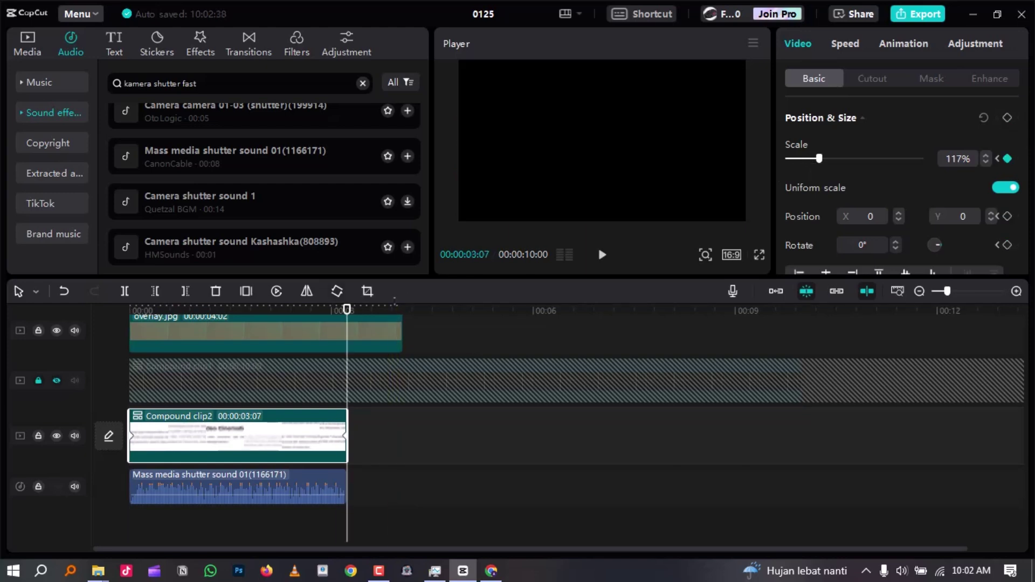
pyautogui.click(340, 310)
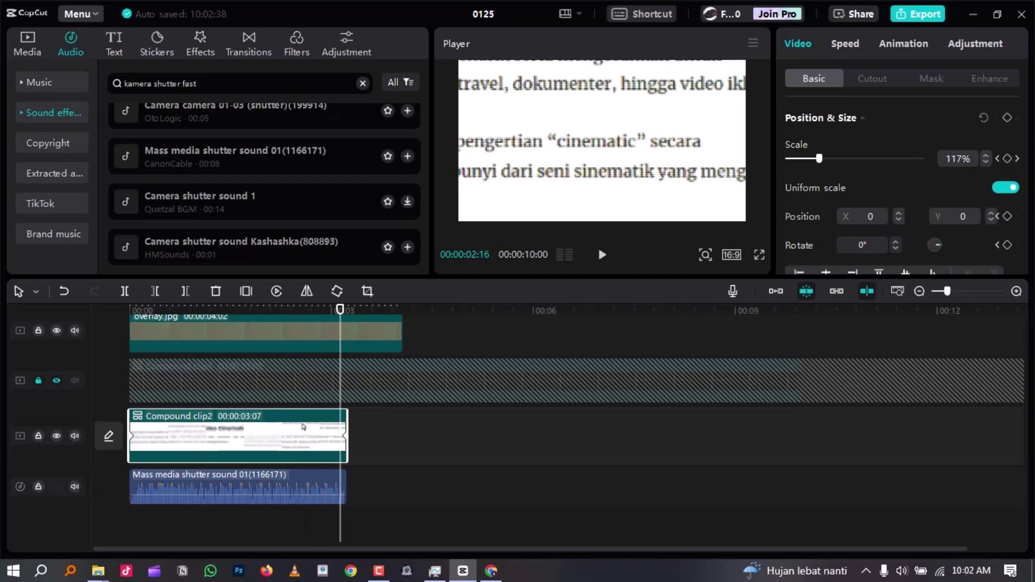
# Step: Reveal Compound clip2's keyframe lanes and check its Scale keyframes at the clip's start and end
pyautogui.rightClick(302, 427)
pyautogui.click(382, 504)
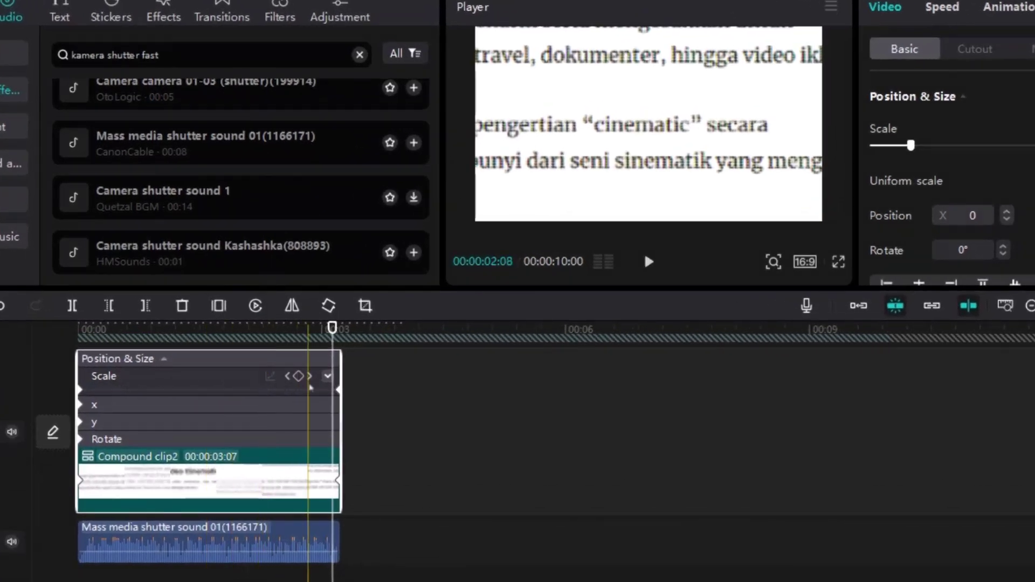
pyautogui.scroll(2, 334, 378)
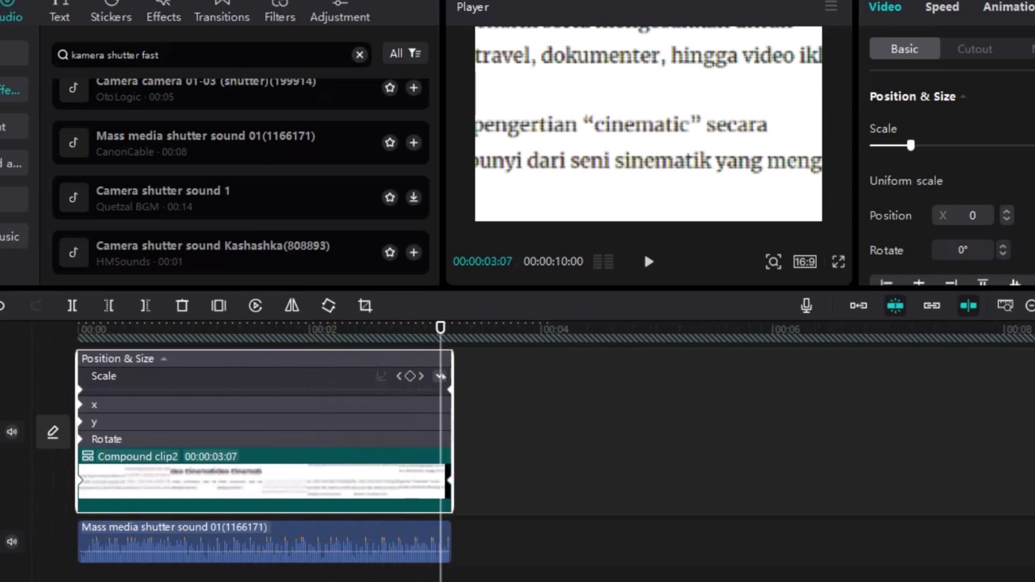
pyautogui.click(440, 377)
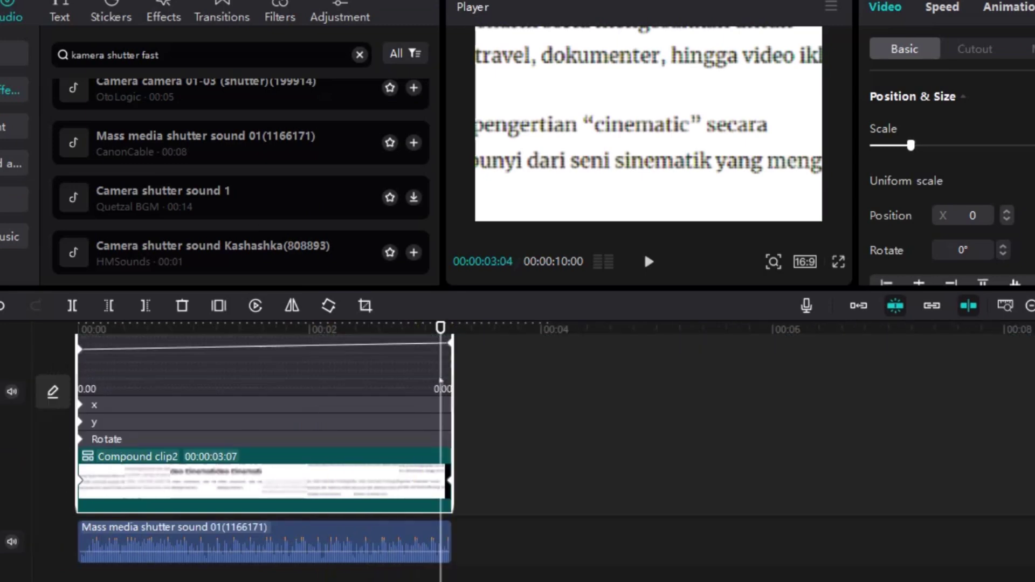
pyautogui.scroll(2, 285, 394)
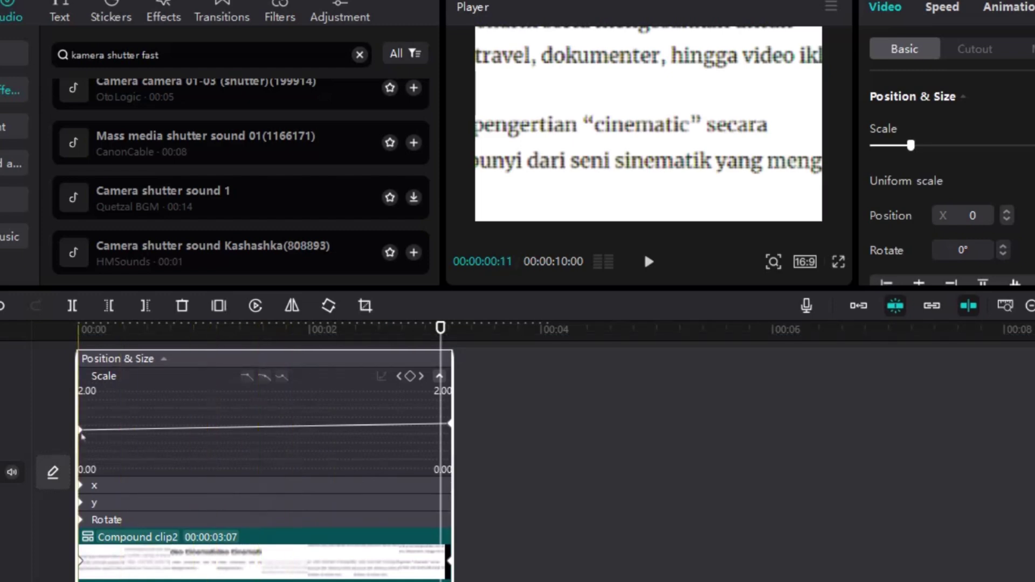
pyautogui.scroll(3, 63, 354)
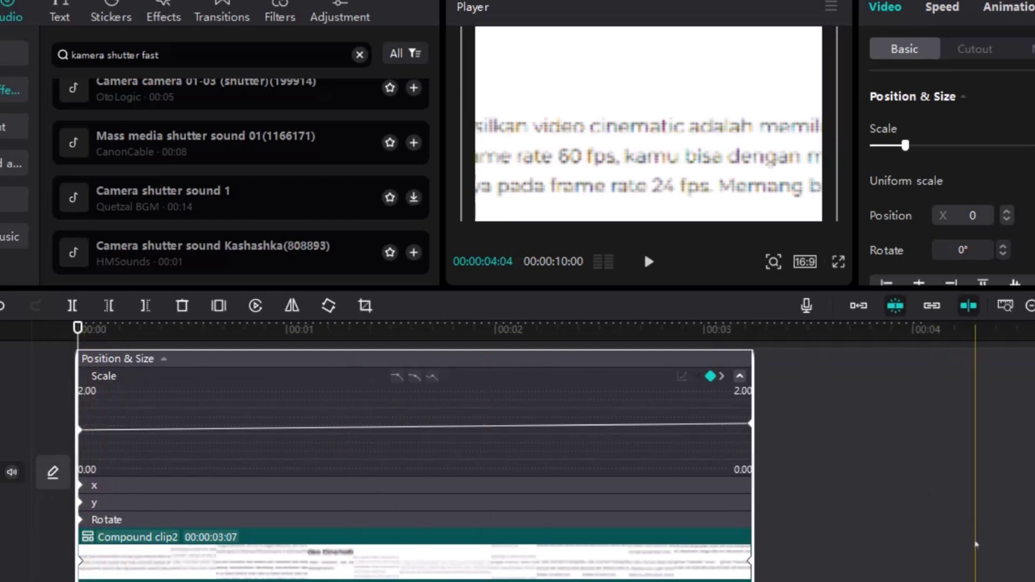
pyautogui.click(990, 564)
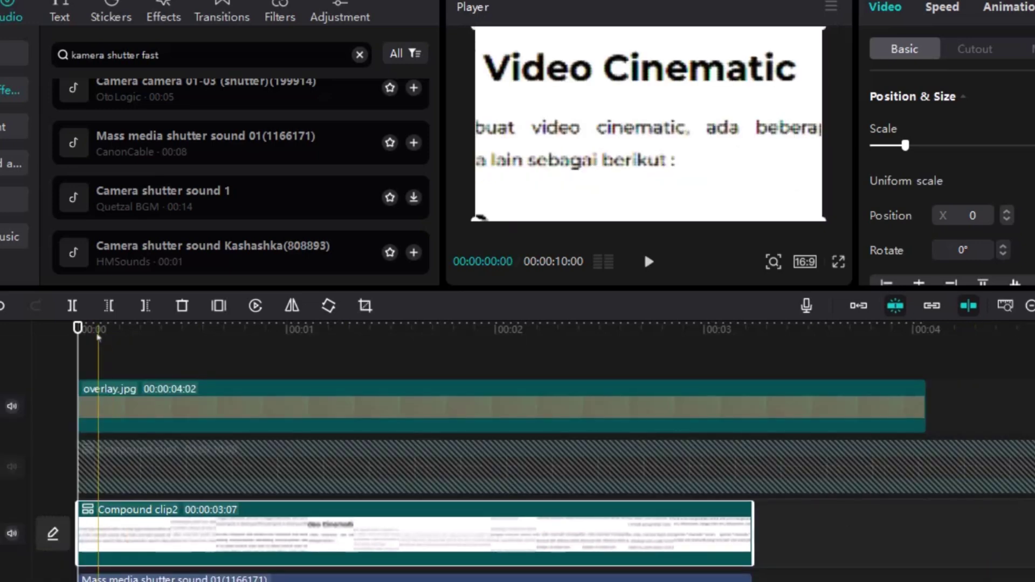
pyautogui.click(92, 332)
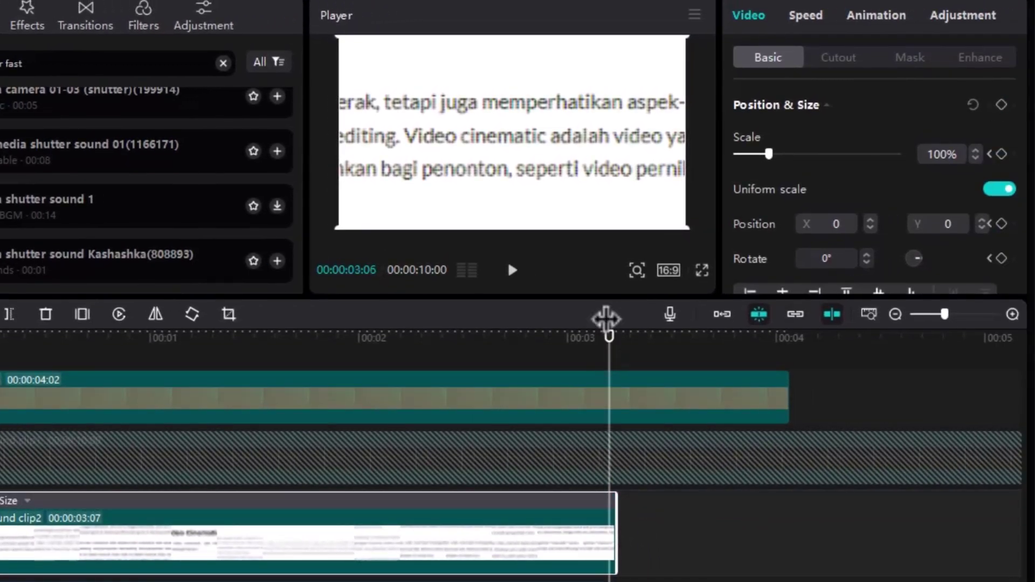
pyautogui.click(610, 338)
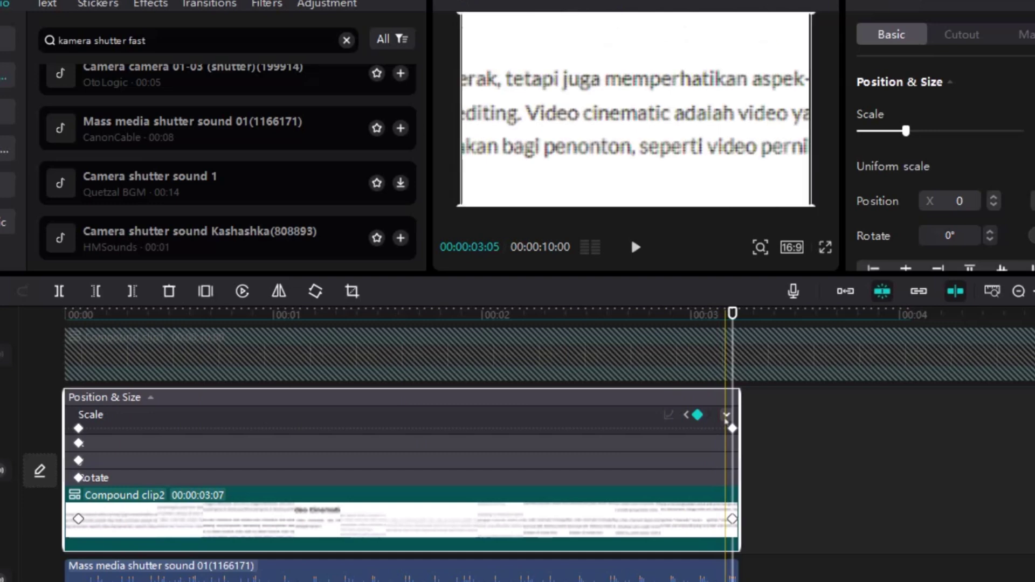
# Step: Give the first Scale keyframe an Auto curve ease with a lengthened Bezier handle
pyautogui.click(727, 414)
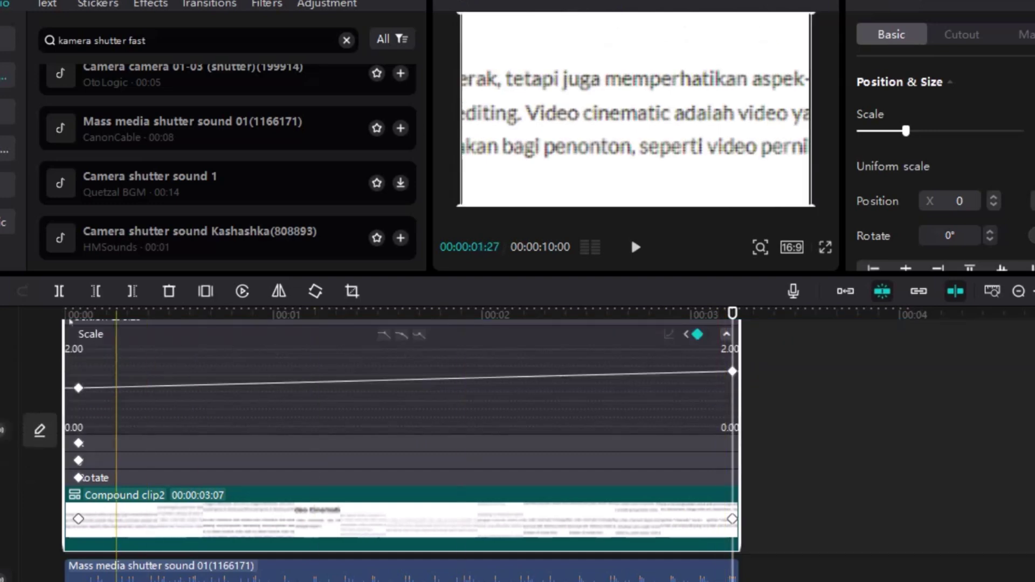
pyautogui.moveTo(70, 318); pyautogui.dragTo(79, 317)
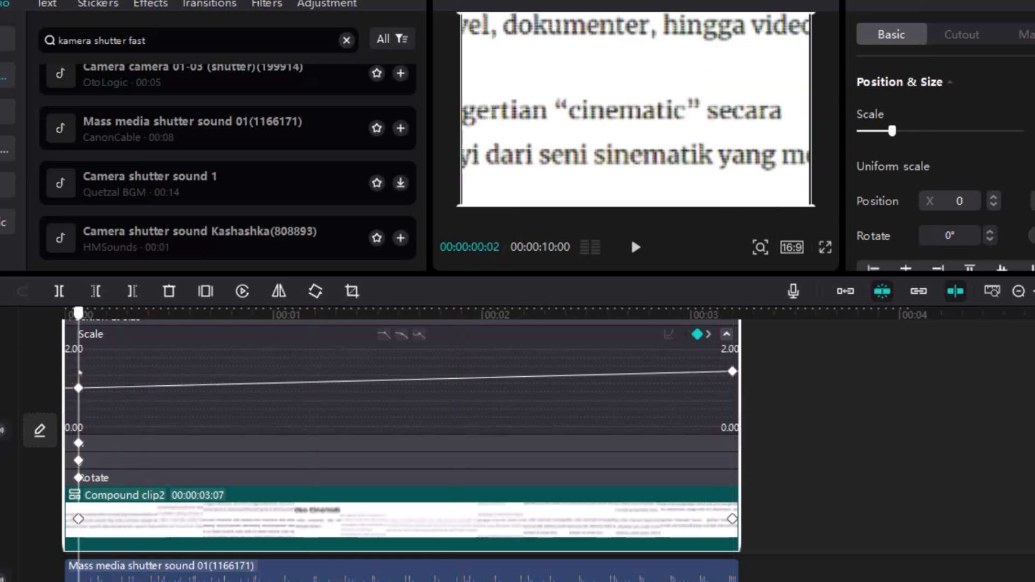
pyautogui.click(79, 388)
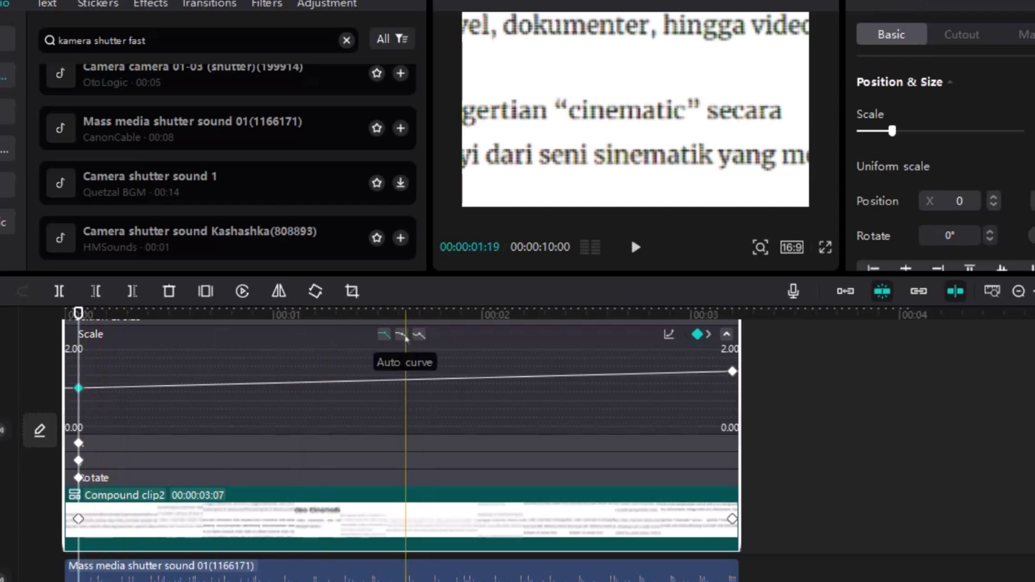
pyautogui.click(406, 337)
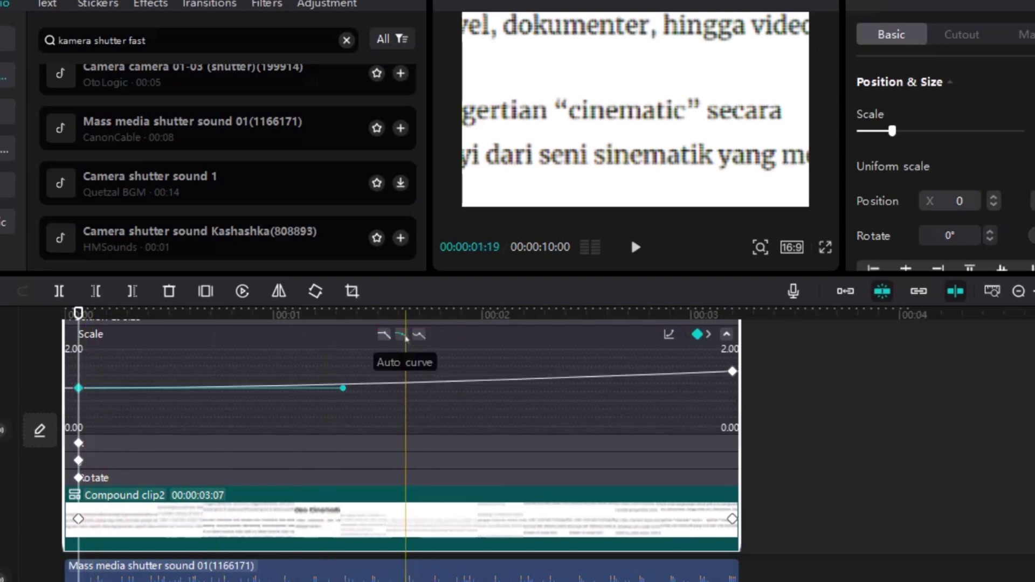
pyautogui.moveTo(345, 388); pyautogui.dragTo(358, 388)
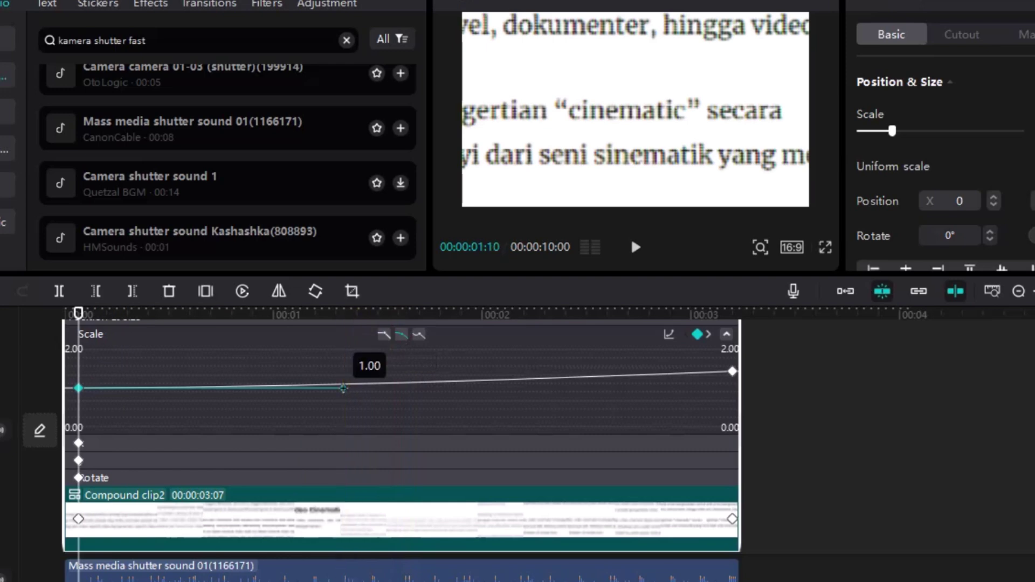
pyautogui.click(398, 518)
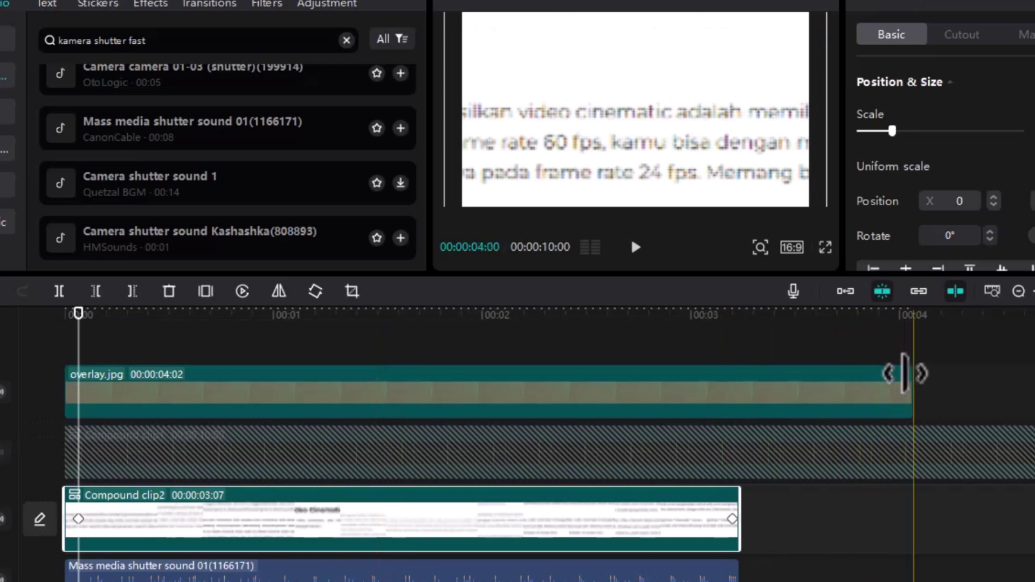
# Step: Trim overlay.jpg to end at 00:00:03:07 and delete Compound clip1 from the unlocked track
pyautogui.moveTo(912, 386); pyautogui.dragTo(739, 392)
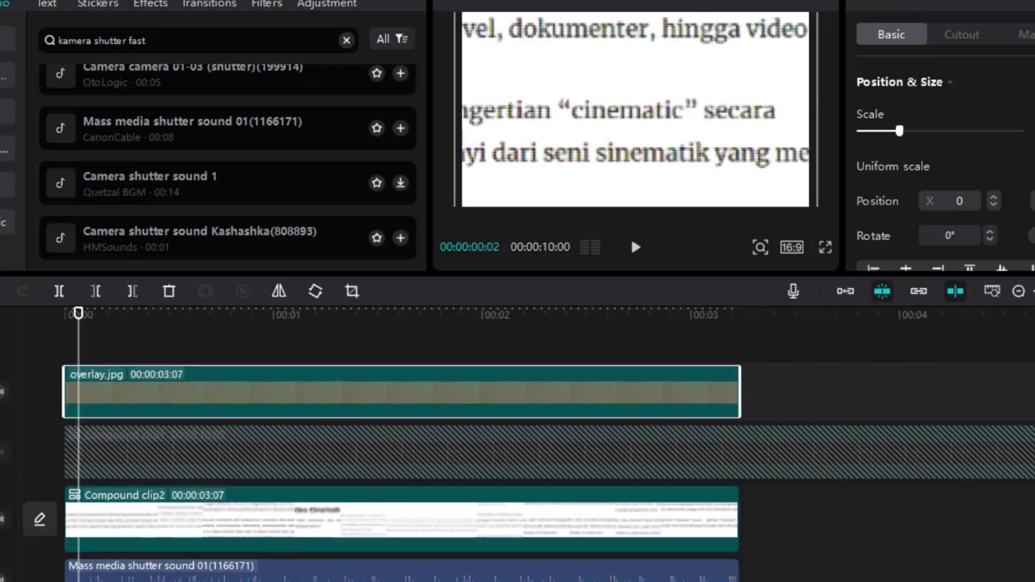
pyautogui.click(3, 452)
pyautogui.click(172, 450)
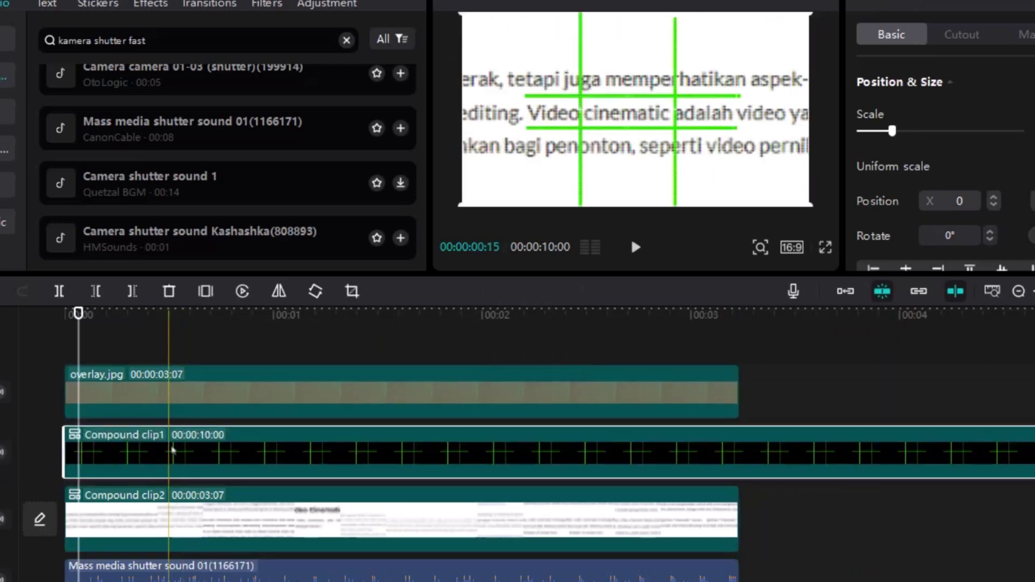
pyautogui.press('Delete')
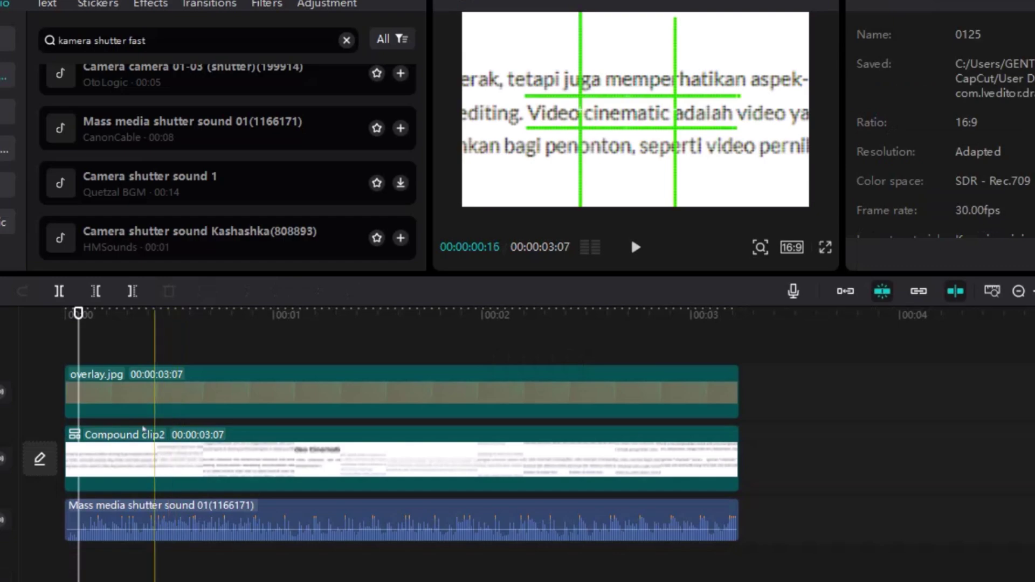
# Step: Export the video as a 1080P MP4 titled 'match cut'
pyautogui.press('Home')
pyautogui.hotkey('ctrl', 'e')
pyautogui.doubleClick(664, 33)
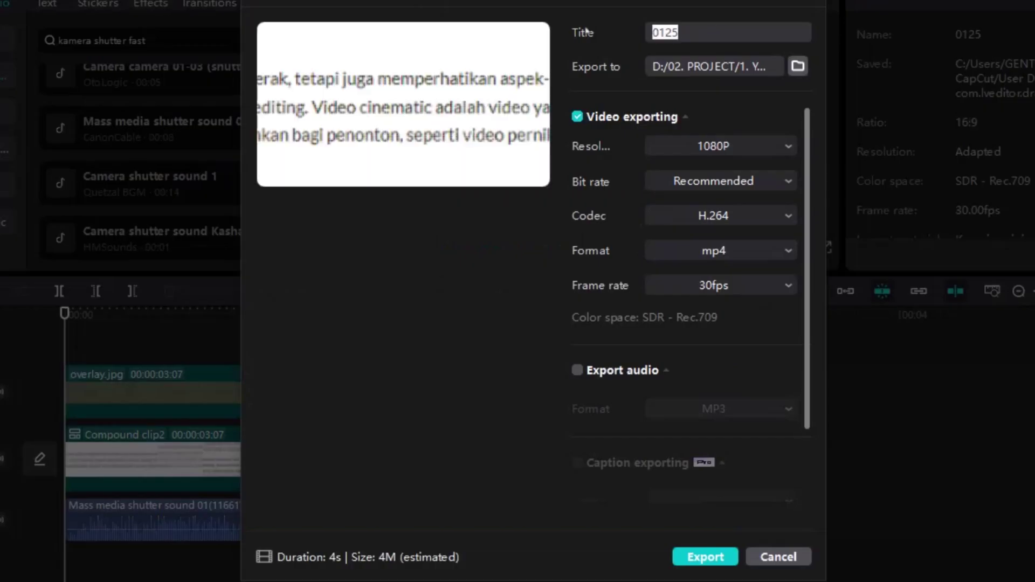
pyautogui.write('match cut')
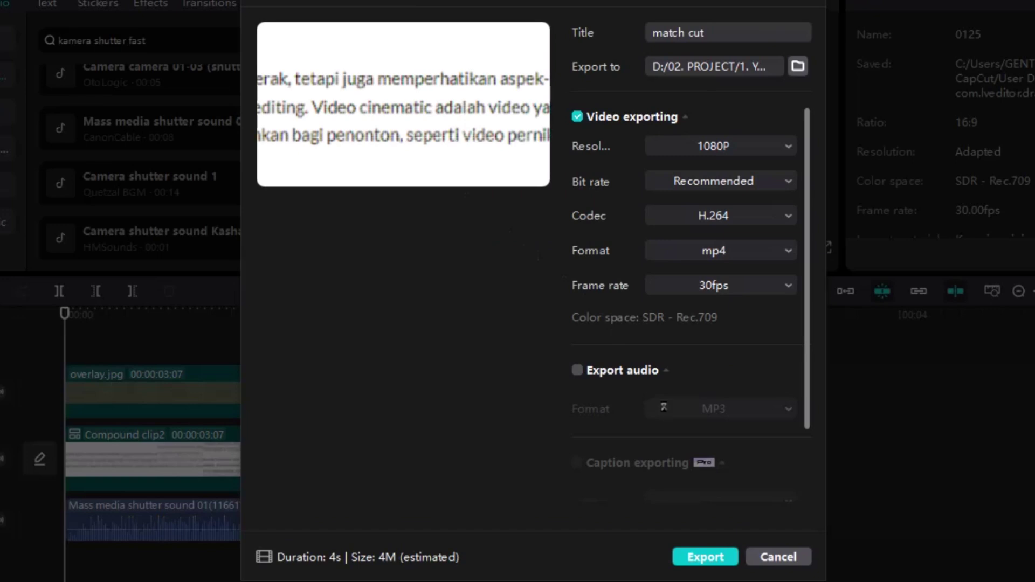
pyautogui.click(798, 66)
pyautogui.click(705, 556)
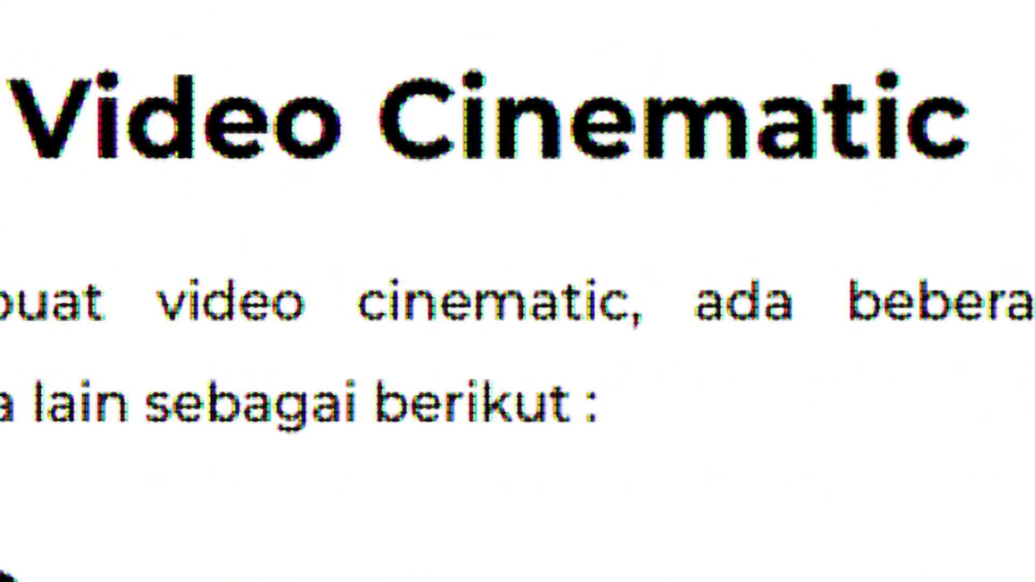